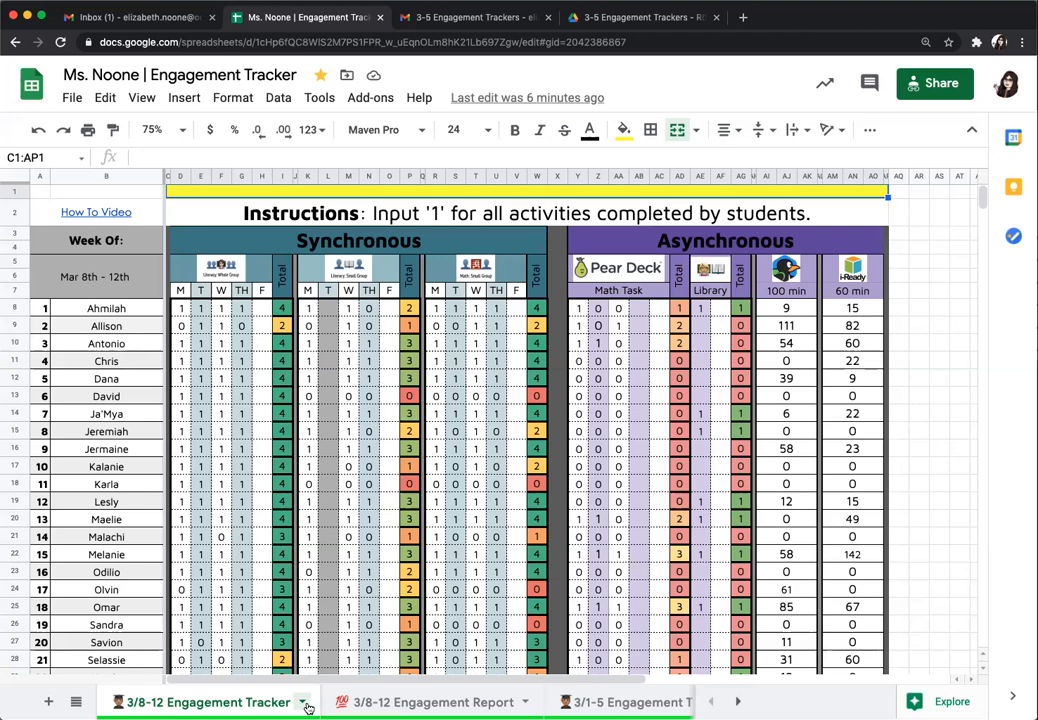
Duplicate the 3/8-12 Engagement Tracker sheet and remove "Copy of" from the duplicate's name.
left_click(303, 704)
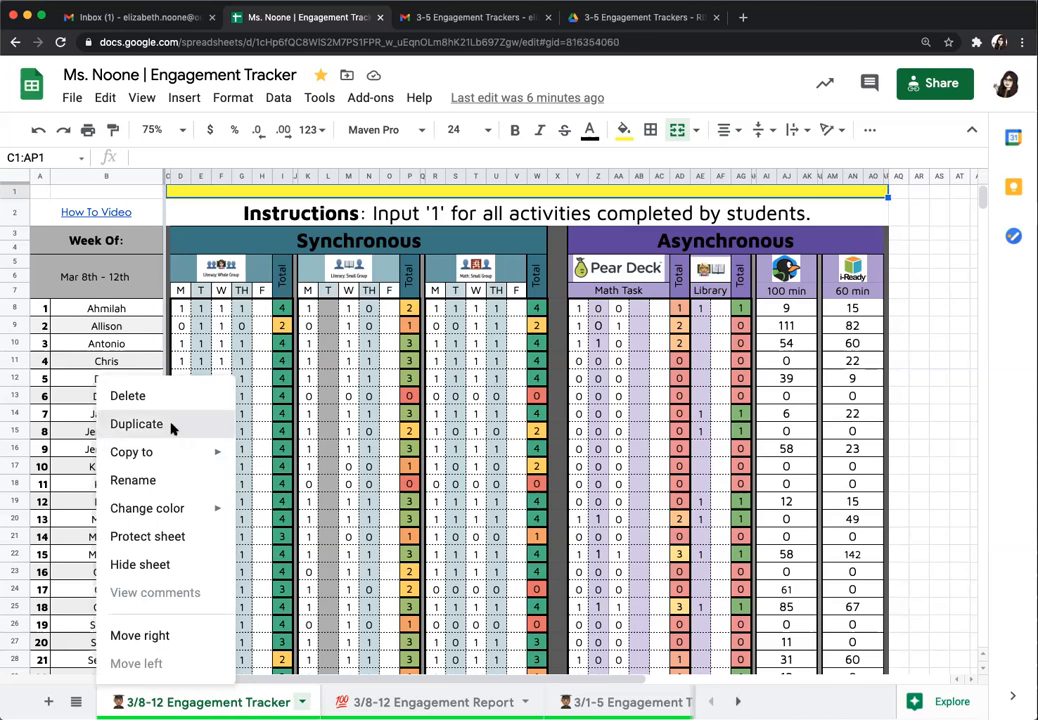
left_click(140, 424)
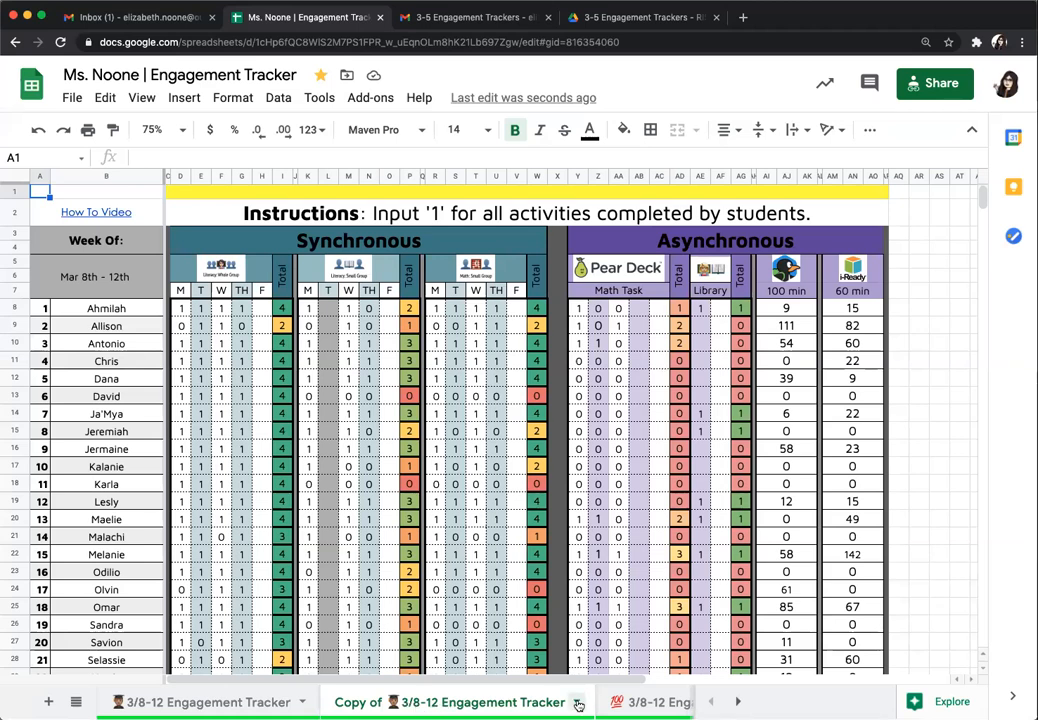
left_click(577, 704)
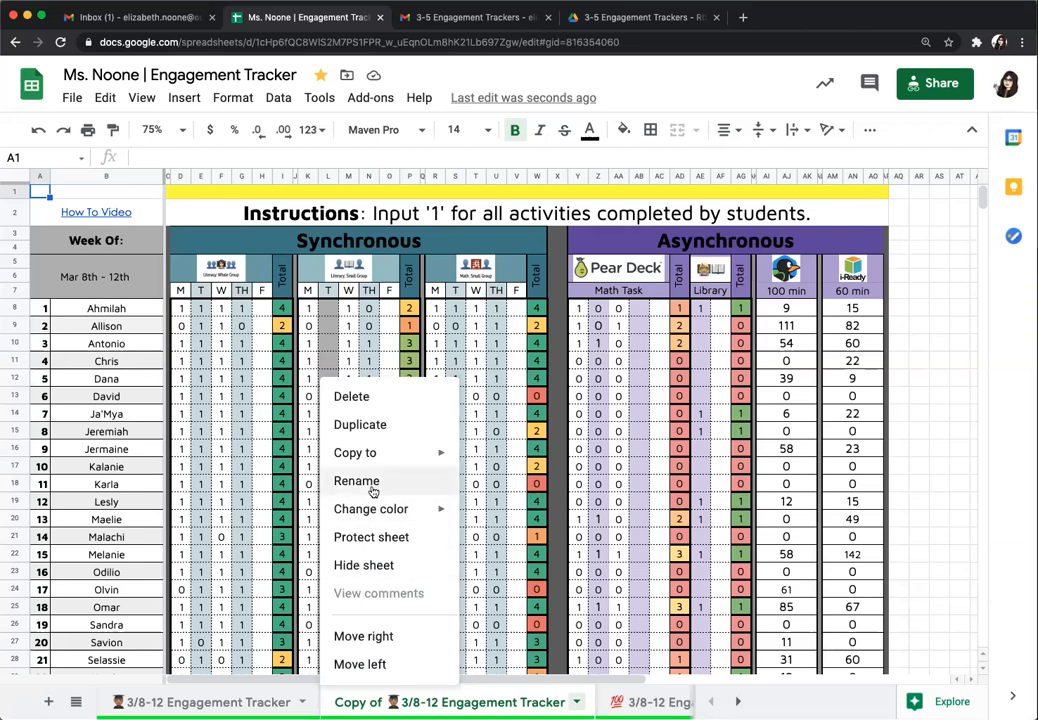
left_click(372, 488)
left_click(385, 702)
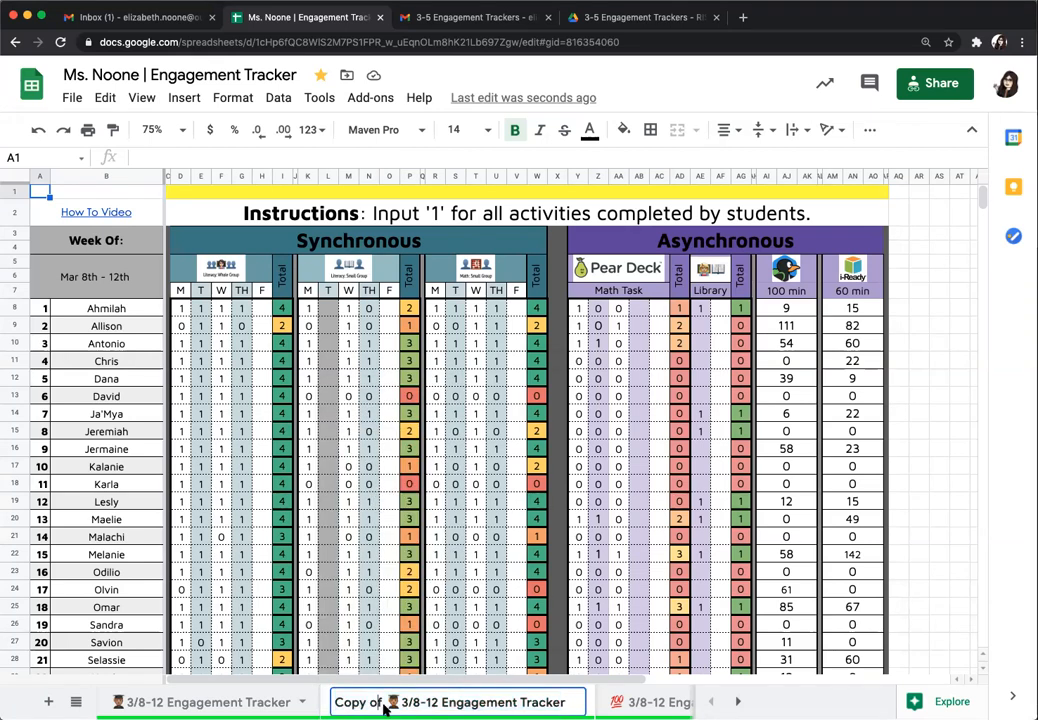
left_click_drag(391, 704, 328, 706)
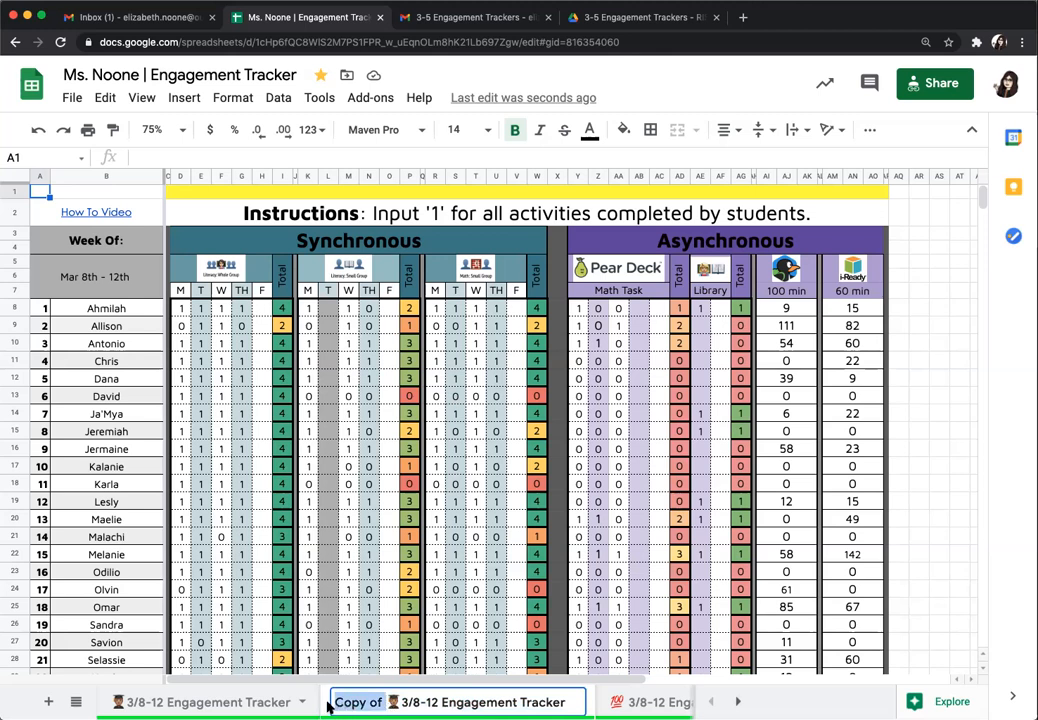
key("BackSpace")
Change the dates in the duplicated sheet's name so it reads 3/15-19 Engagement Tracker.
left_click(366, 704)
key("BackSpace")
type("12")
key("BackSpace")
type("5")
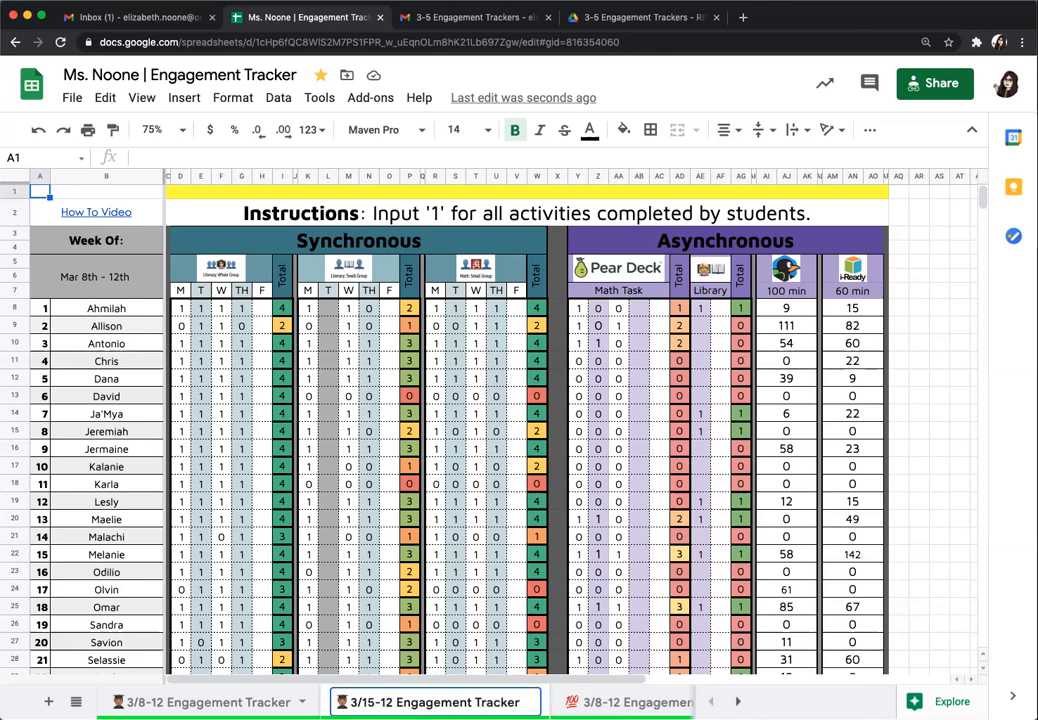
key("Right")
key("Right")
key("Right")
type("9")
key("BackSpace")
key("BackSpace")
type("9")
left_click(393, 663)
Move the 3/15-19 Engagement Tracker sheet ahead of the 3/8-12 tracker and compare the two sheets.
left_click_drag(470, 706, 243, 704)
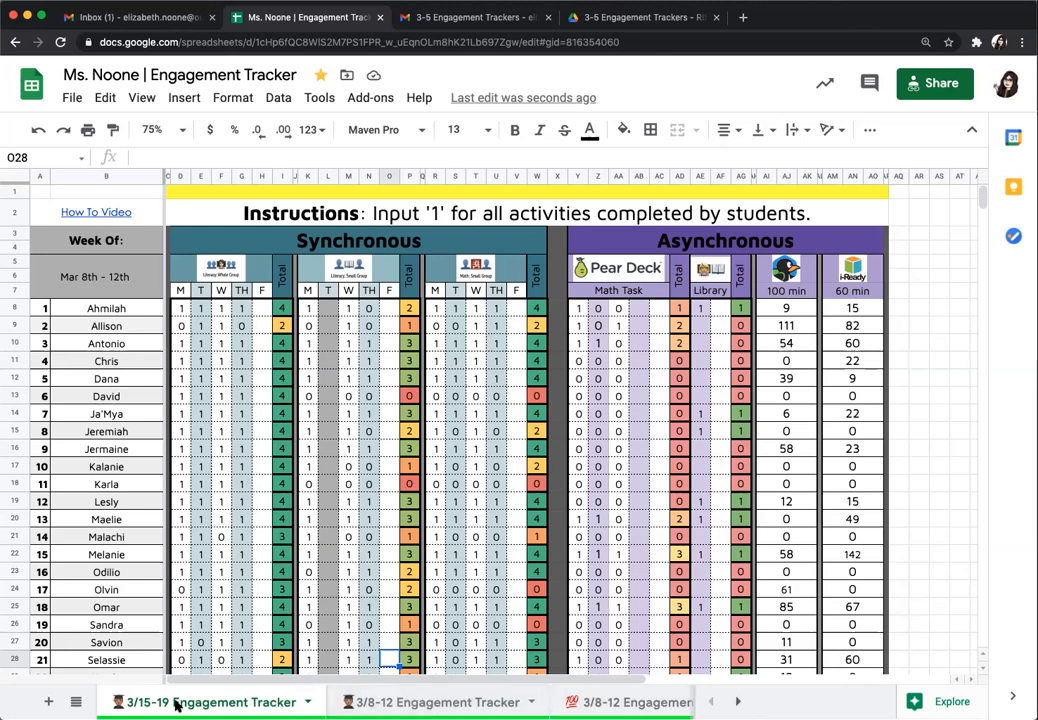
left_click(388, 703)
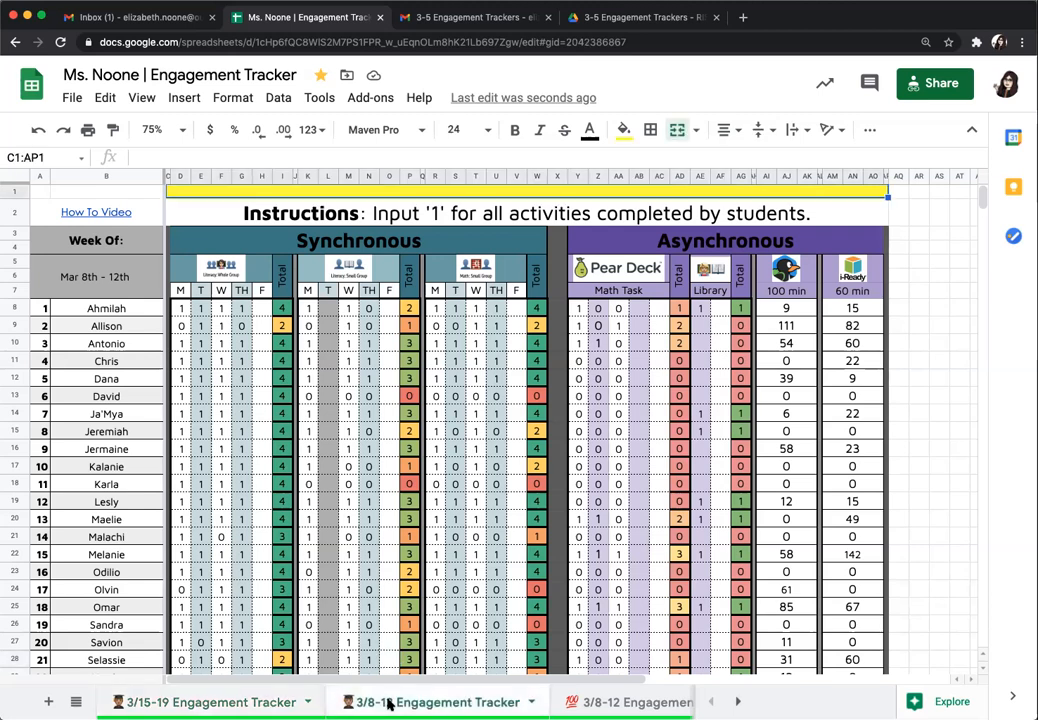
left_click(228, 705)
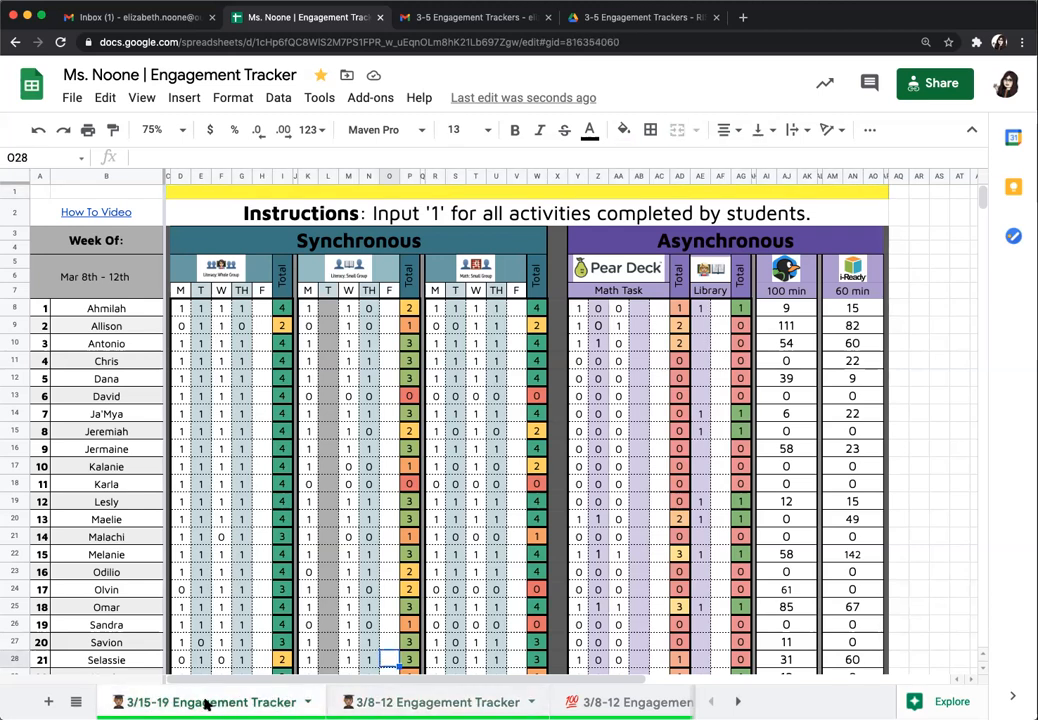
Clear the Literacy Whole Group entries for Monday to Thursday, D8:G30, in the 3/15-19 tracker.
left_click(183, 315)
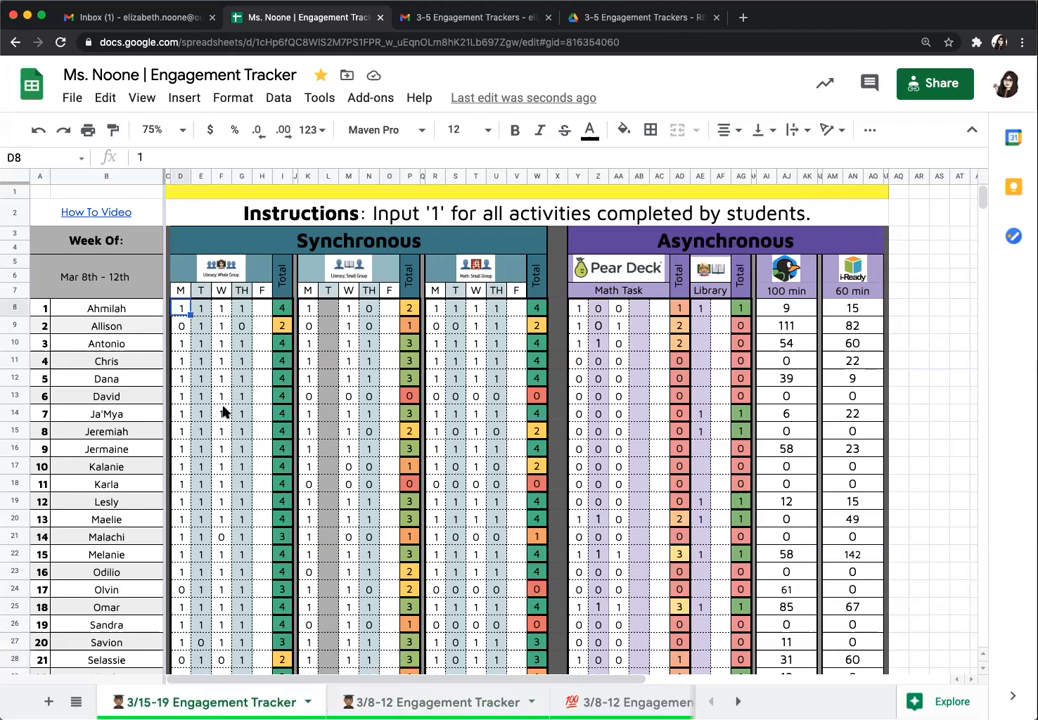
scroll(200, 390, "down", 2)
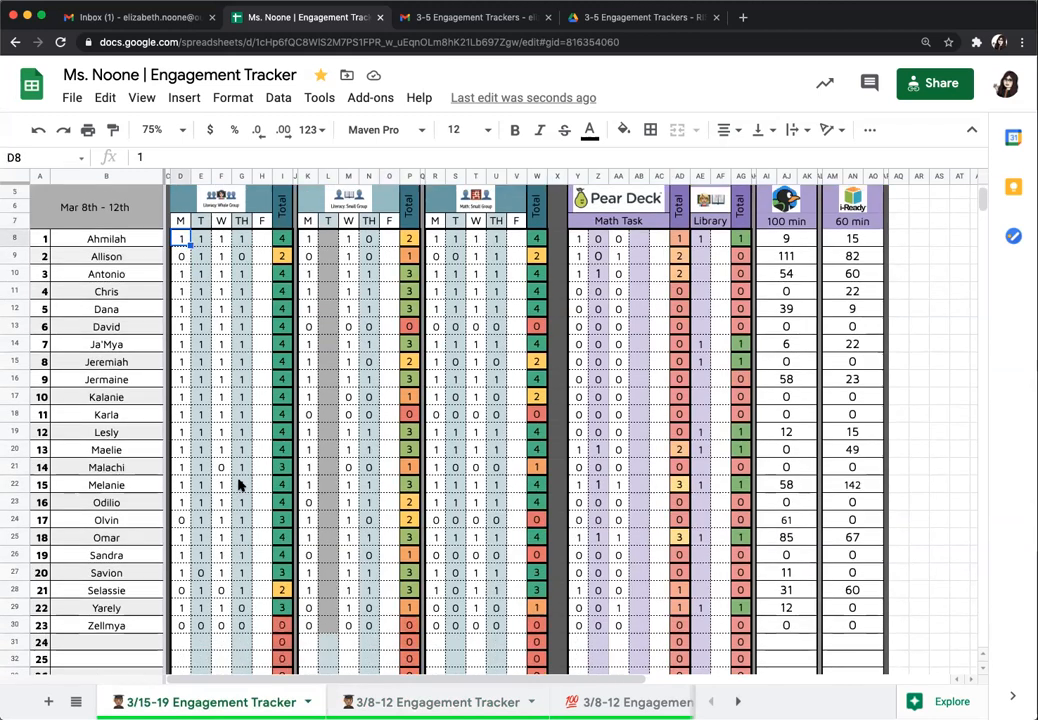
left_click(242, 627, "shift")
key("Delete")
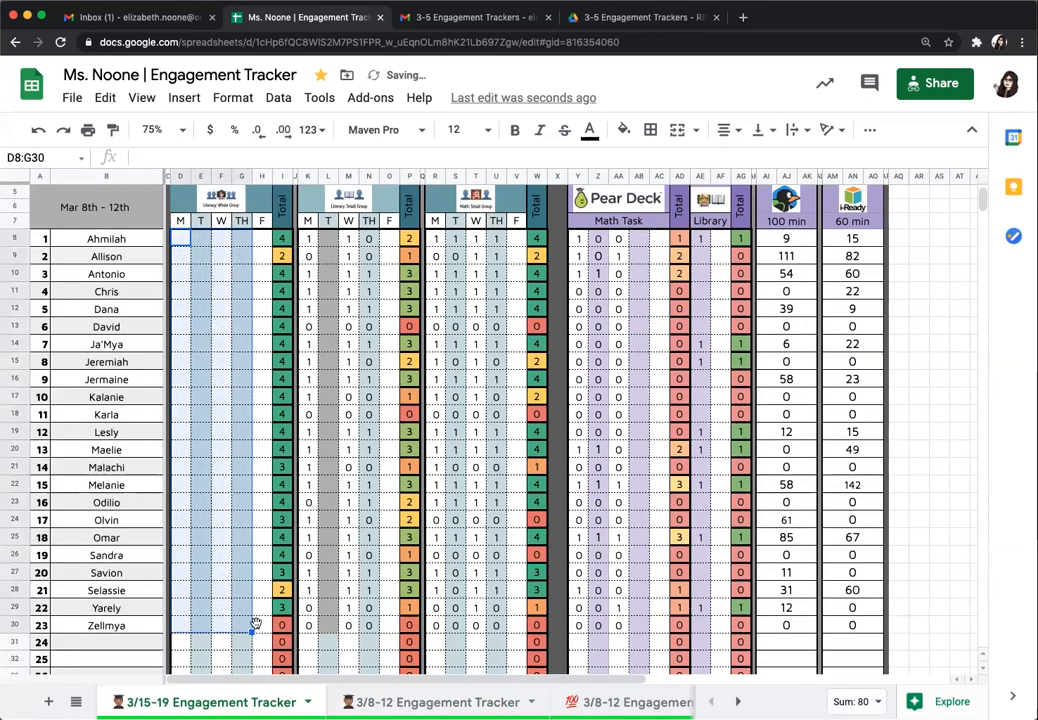
Clear the Monday to Thursday entries for Literacy Small Group (K8:N30) and Math Small Group (R8:U30).
left_click(308, 241)
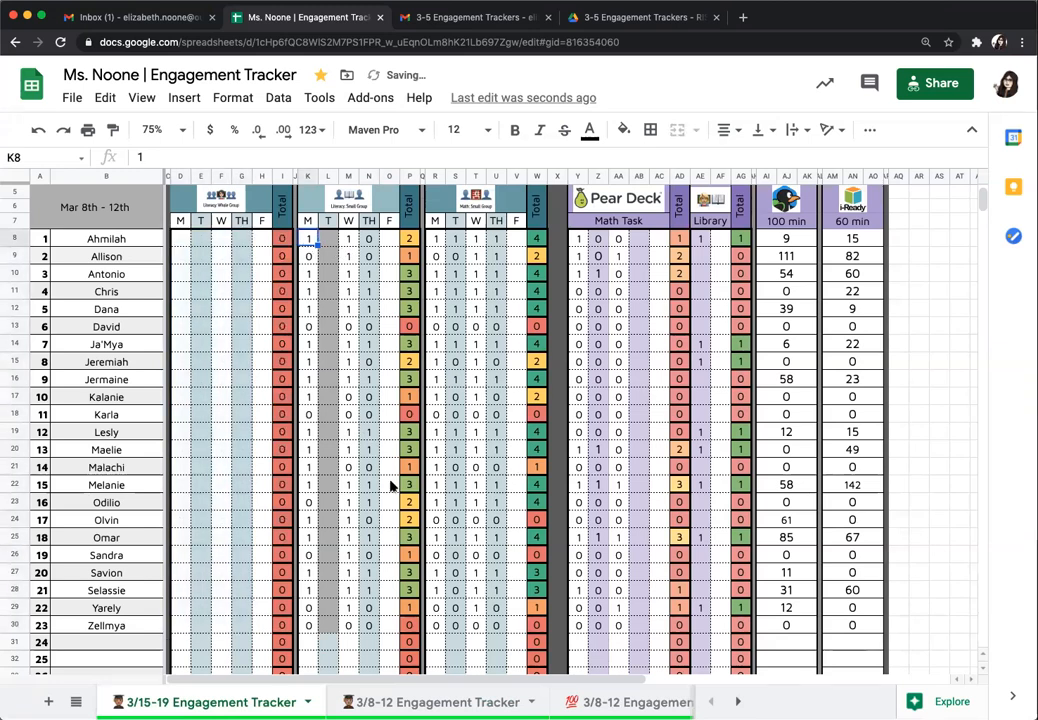
left_click(367, 627, "shift")
key("Delete")
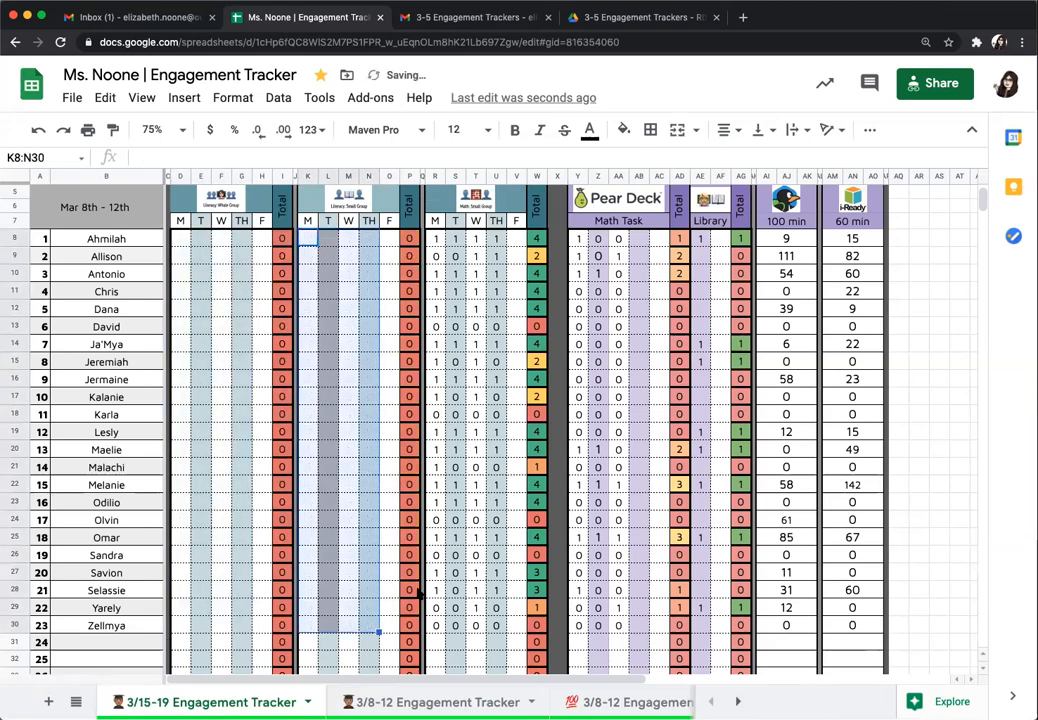
left_click(436, 240)
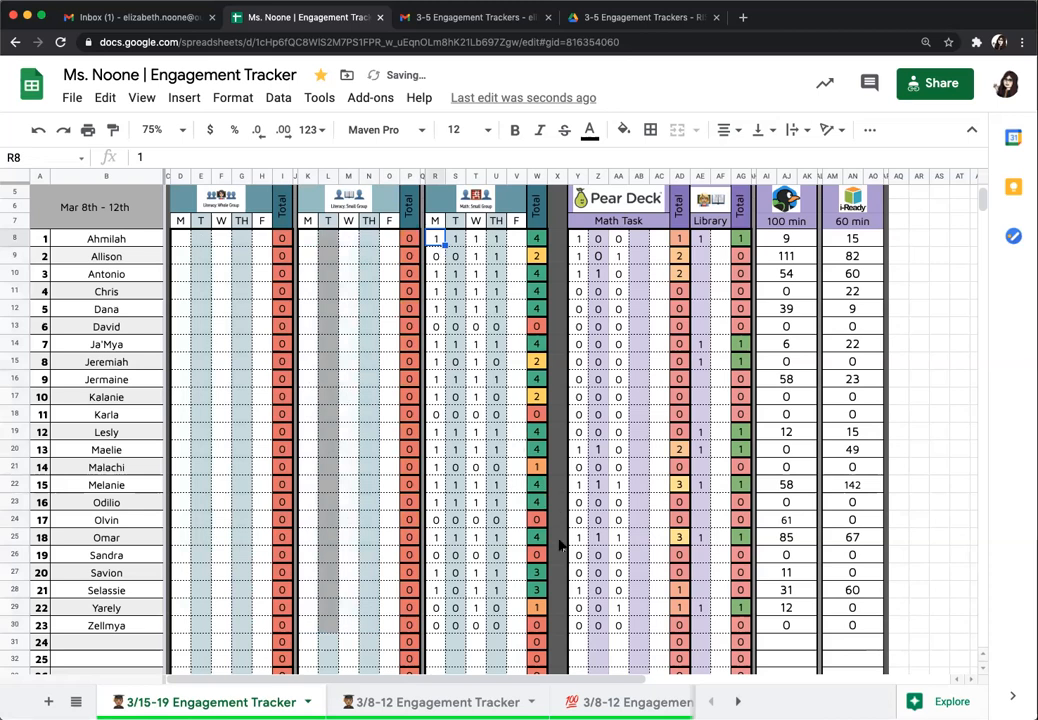
left_click(497, 627, "shift")
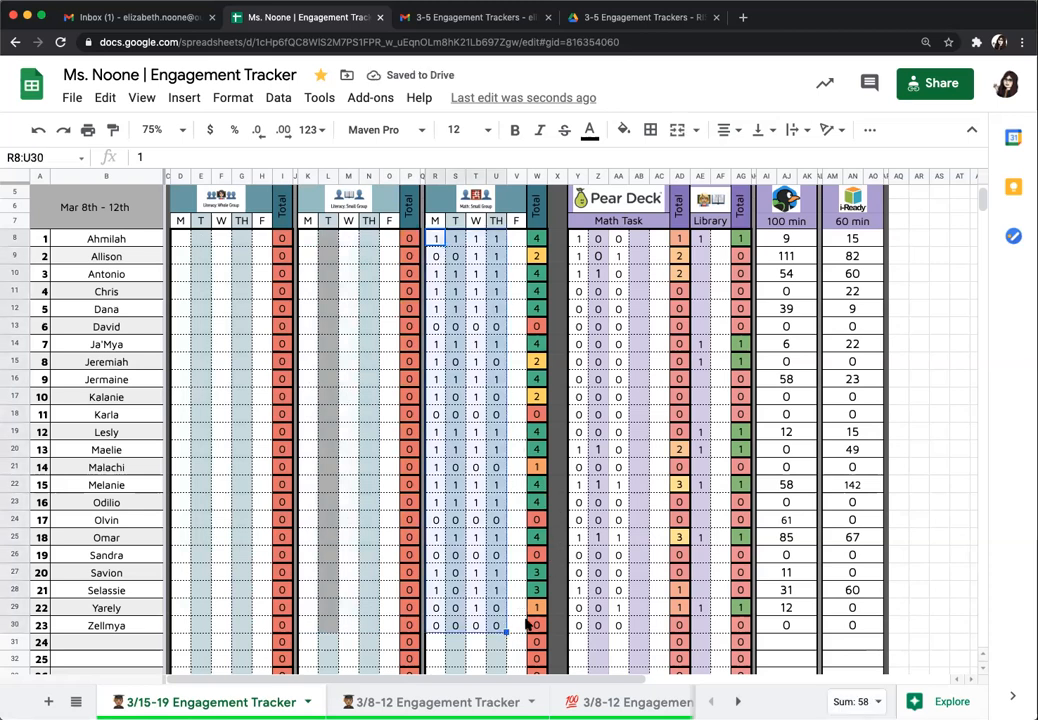
key("Delete")
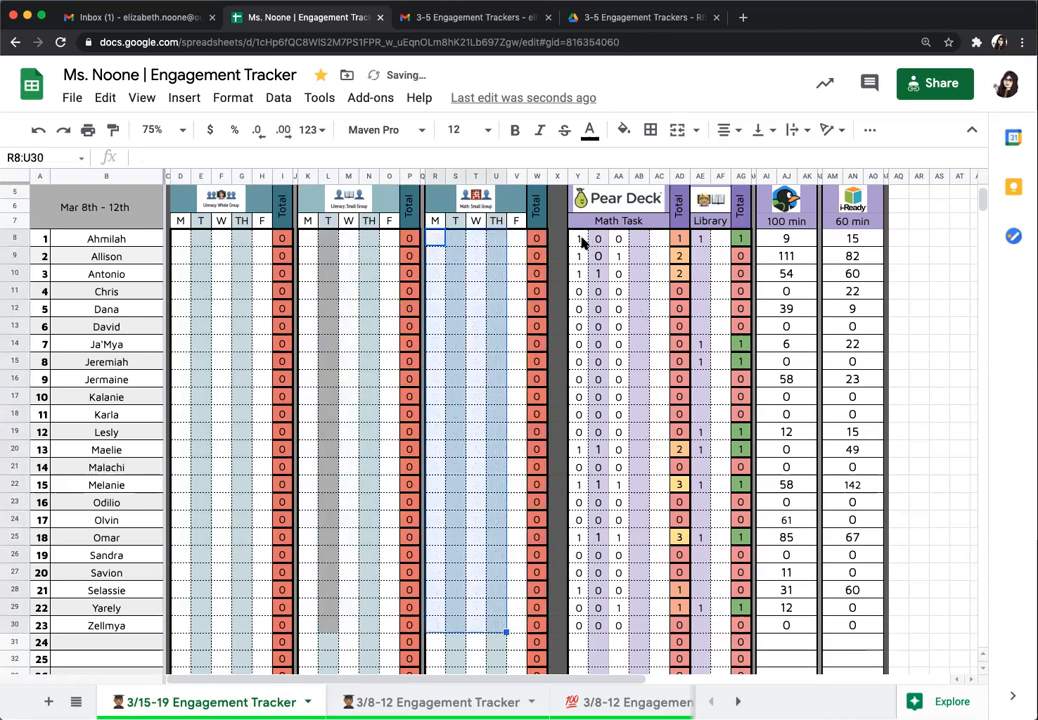
Clear the asynchronous Pear Deck Math Task entries in Y8:AA30 and the Library entries in AE8:AE29.
left_click(580, 240)
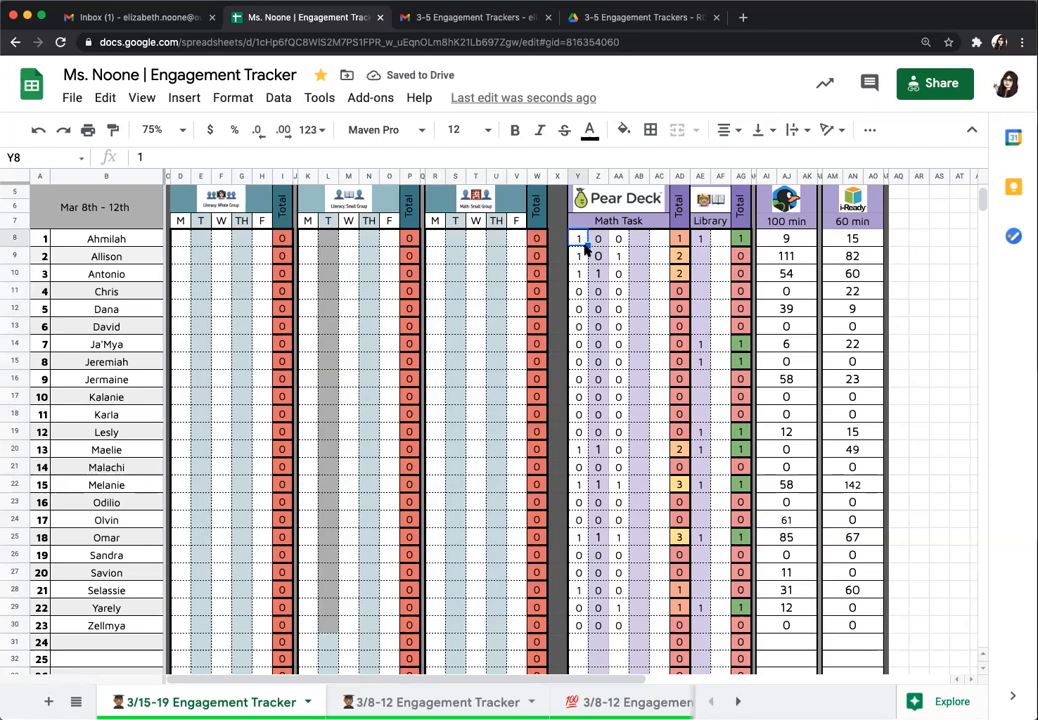
left_click(618, 626, "shift")
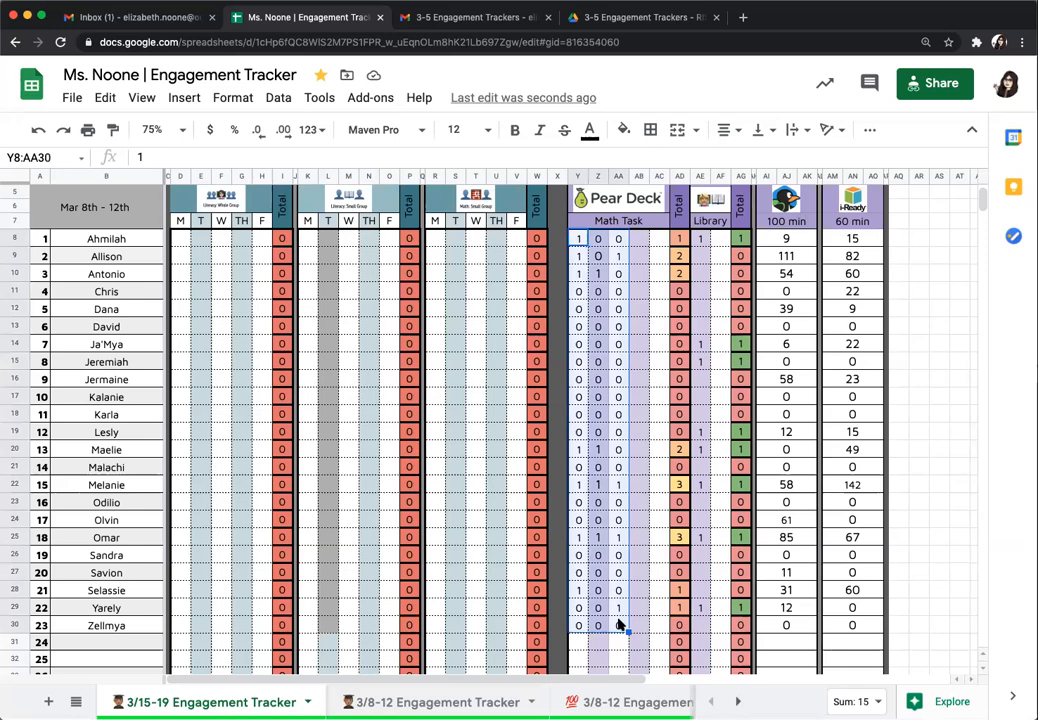
key("Delete")
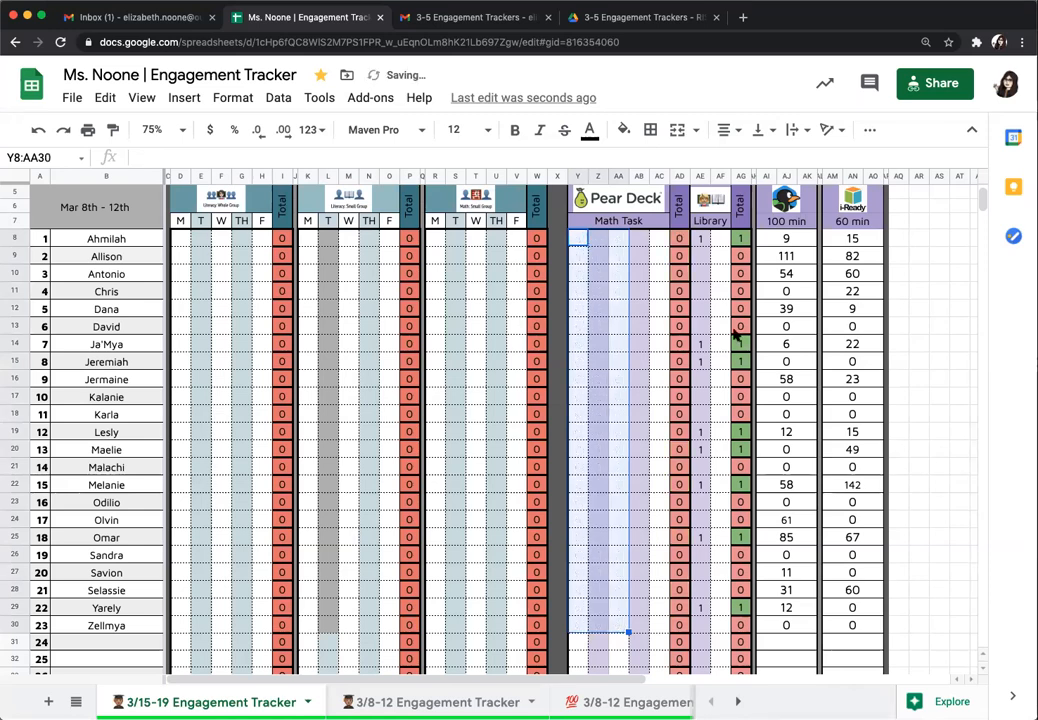
left_click(703, 240)
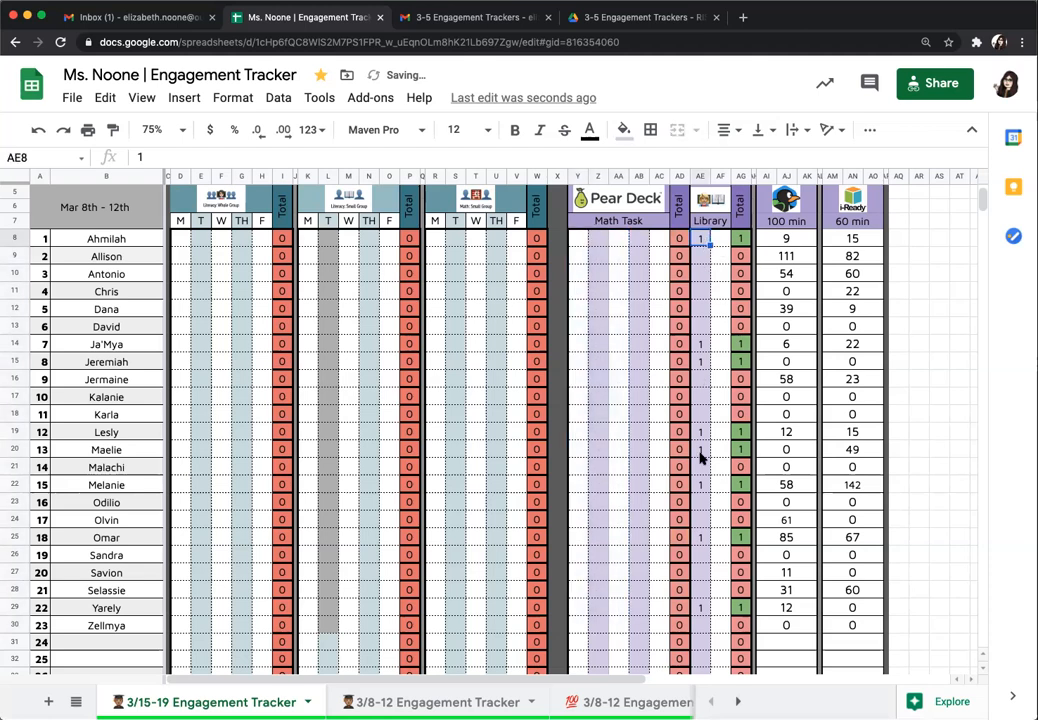
left_click(700, 609, "shift")
key("Delete")
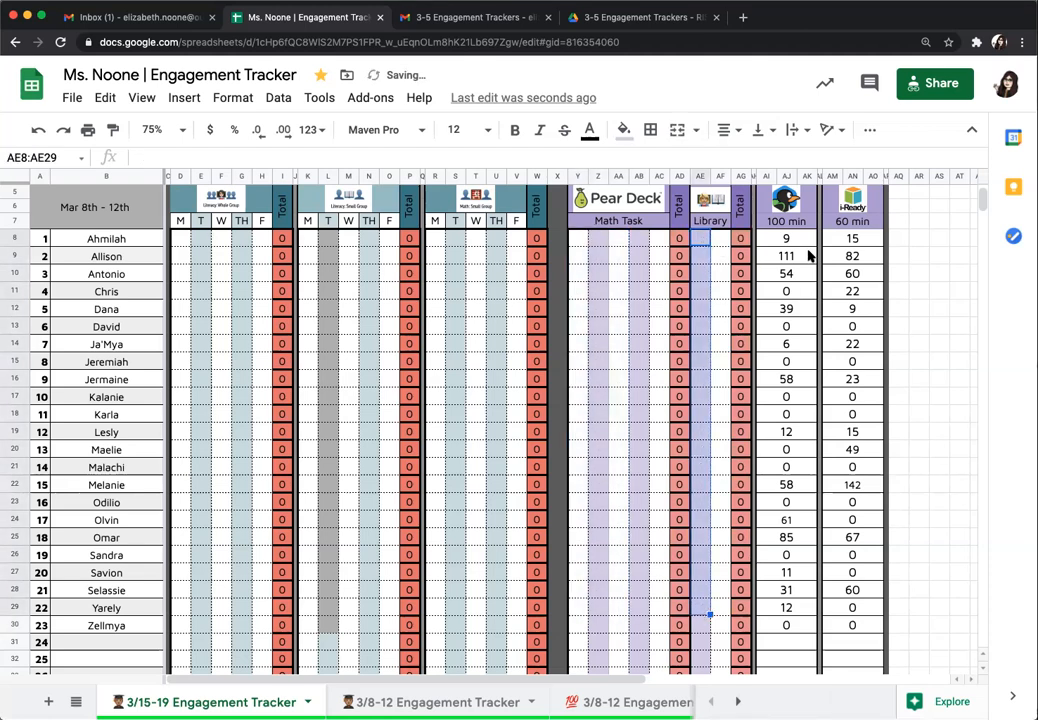
Clear the students' minutes in the 100 min column (AI8:AK30) and the i-Ready 60 min column (AM8:AO30).
left_click(806, 245)
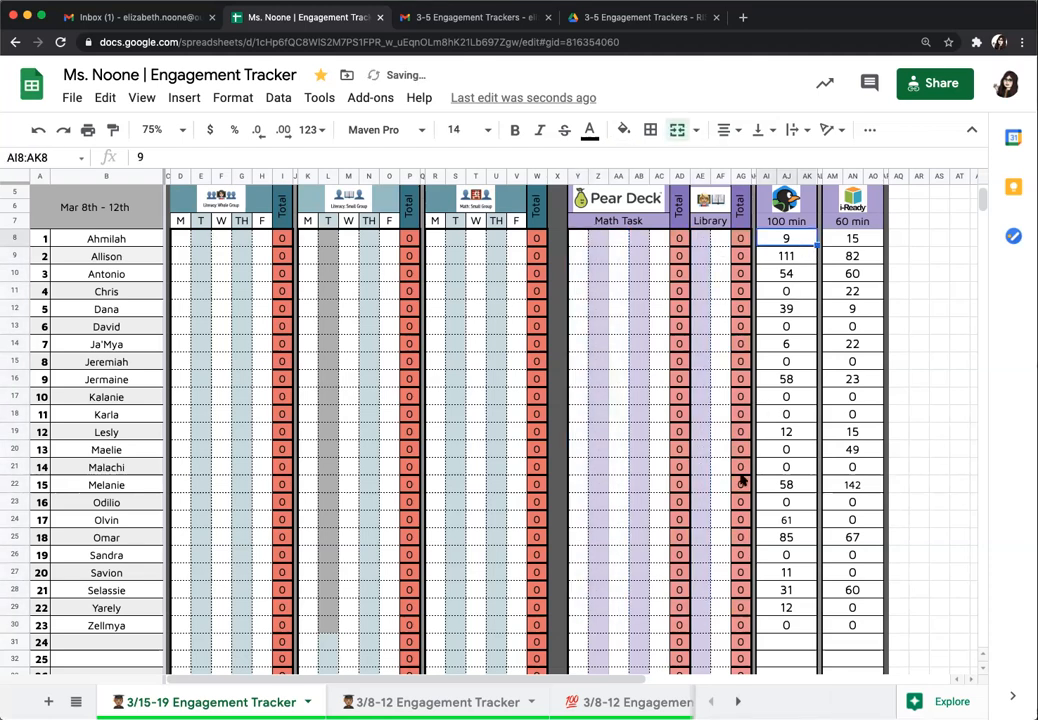
left_click(789, 632, "shift")
key("Delete")
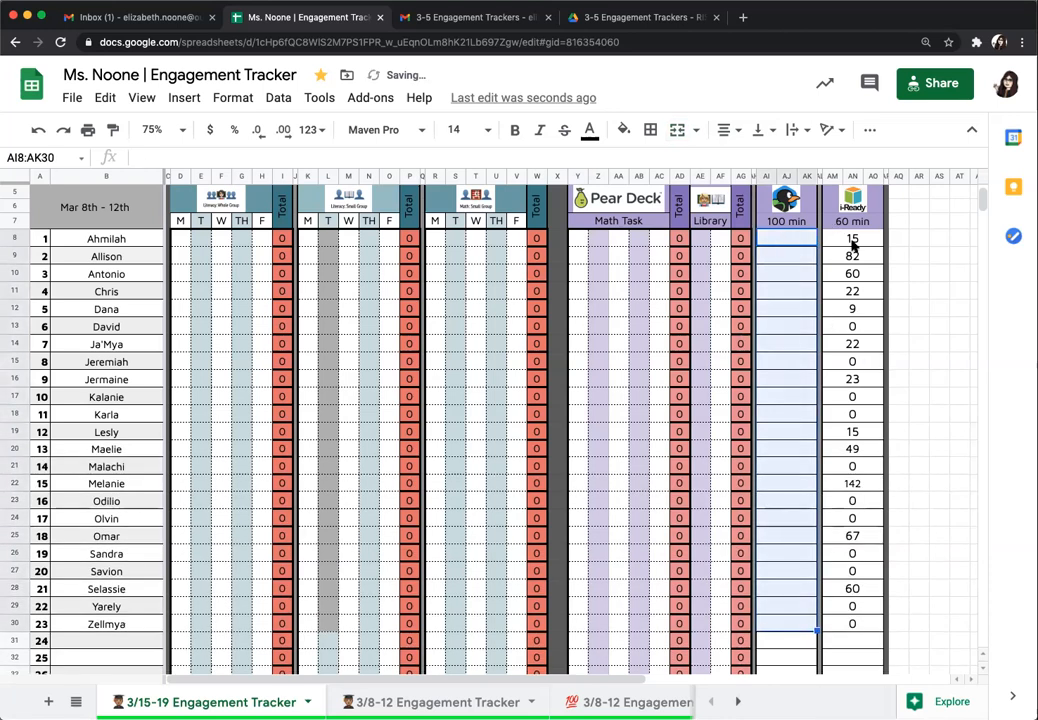
left_click(851, 240)
left_click(853, 621, "shift")
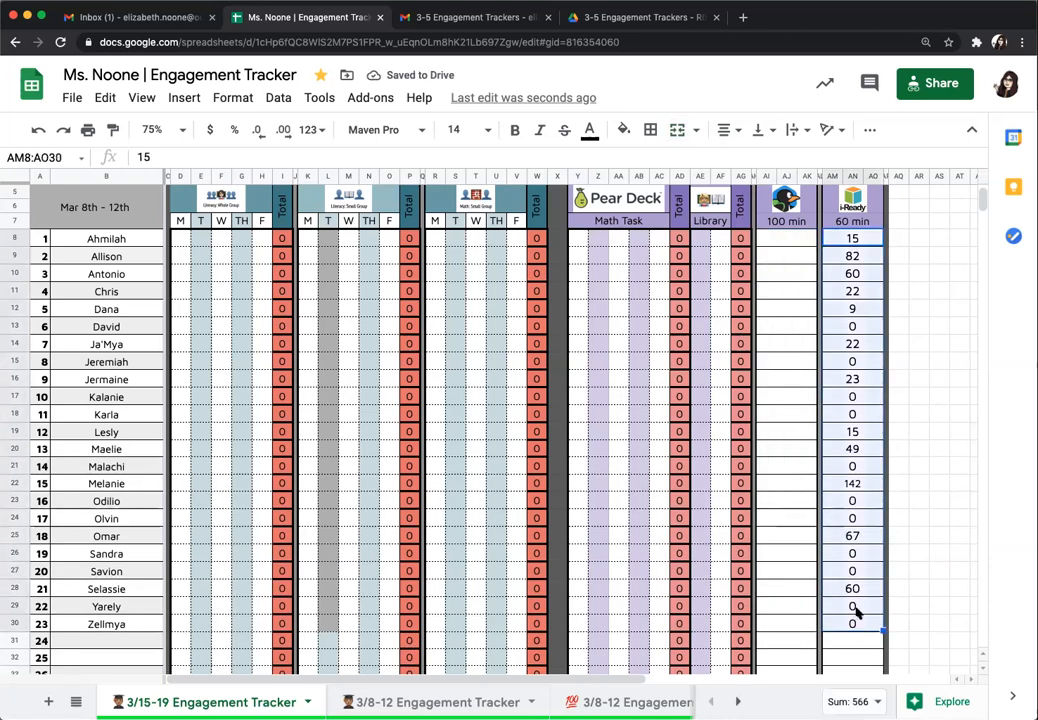
key("Delete")
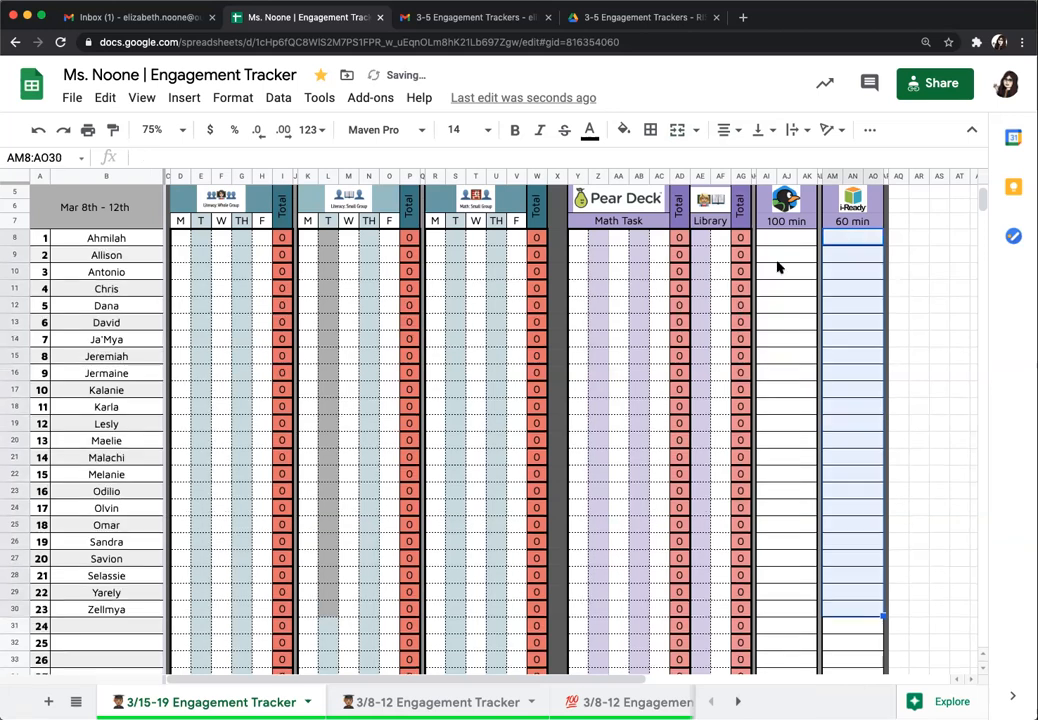
Fill the grey Tuesday cells of Literacy Small Group, L8:L30, with the light teal of the other Tuesday columns.
left_click(351, 271)
scroll(345, 295, "up", 1)
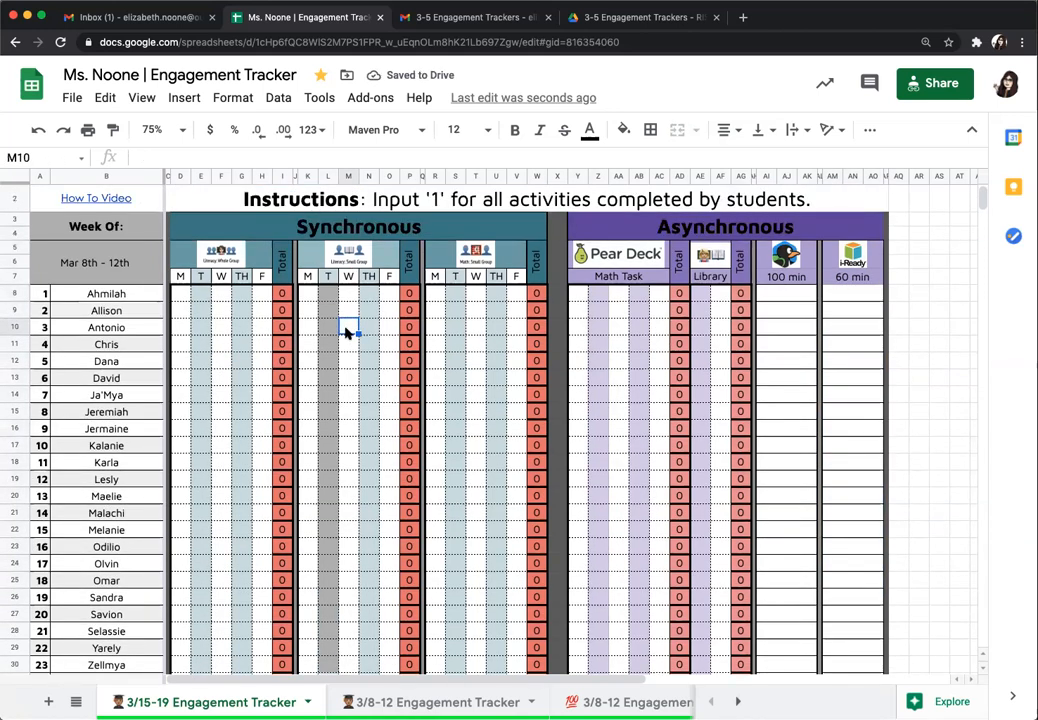
left_click(328, 294)
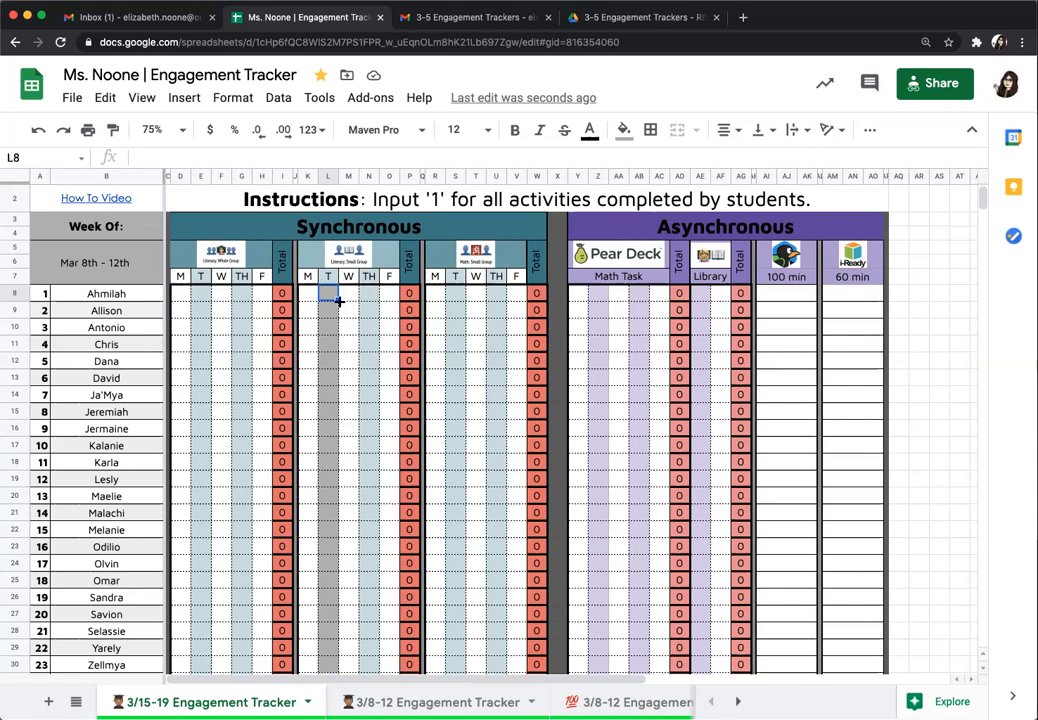
scroll(331, 465, "down", 1)
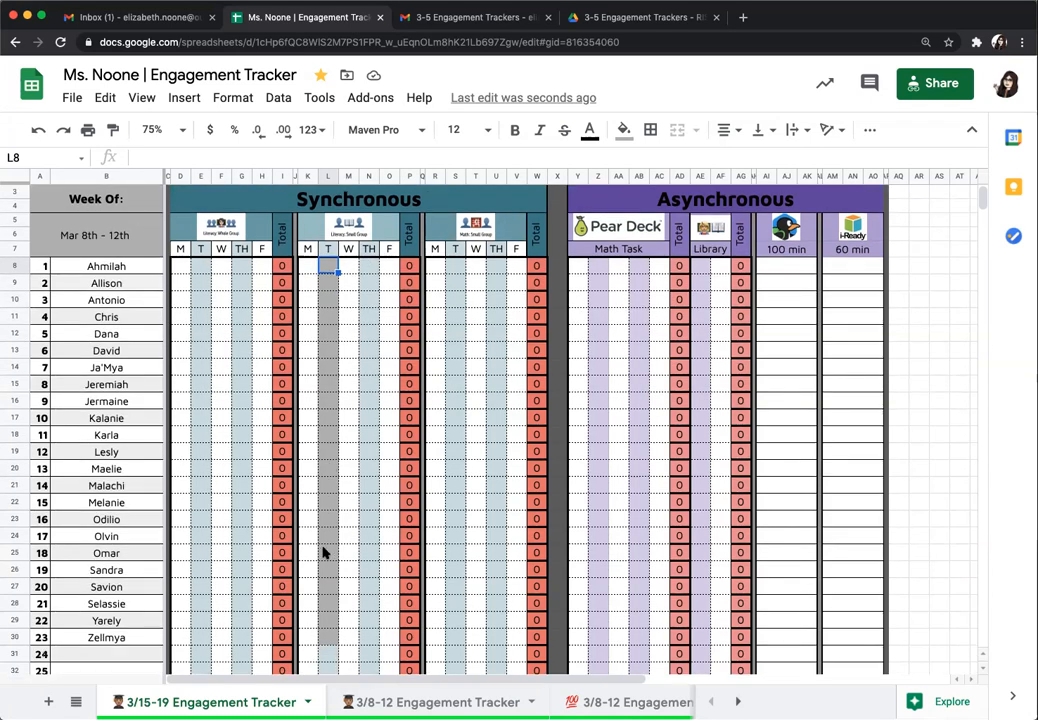
left_click(328, 643, "shift")
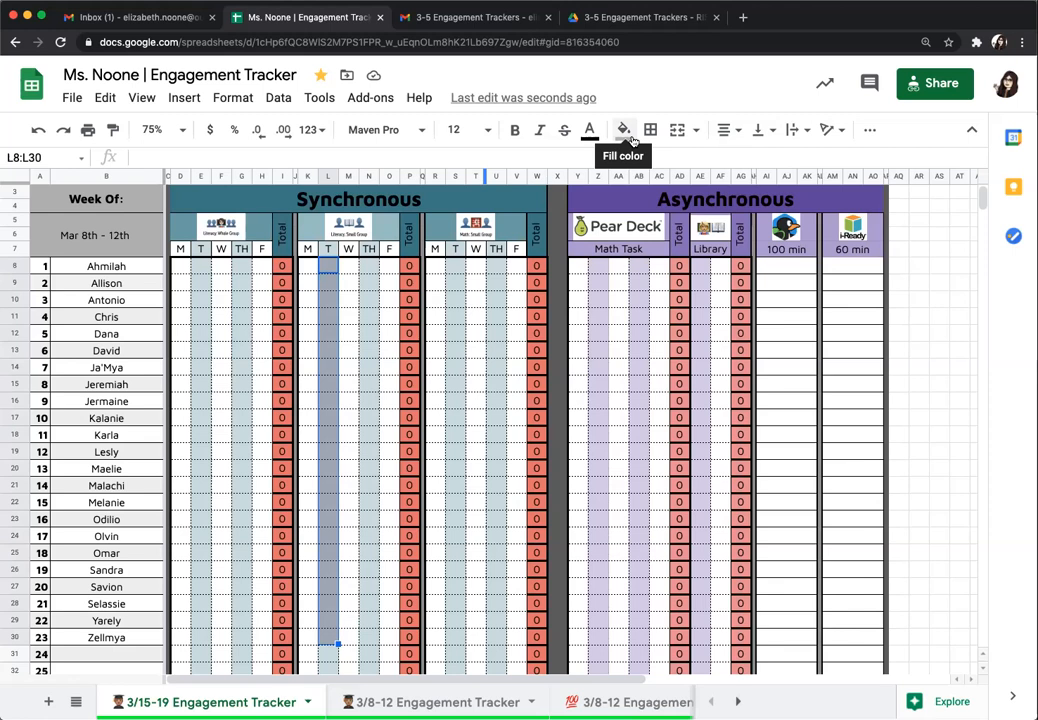
left_click(624, 131)
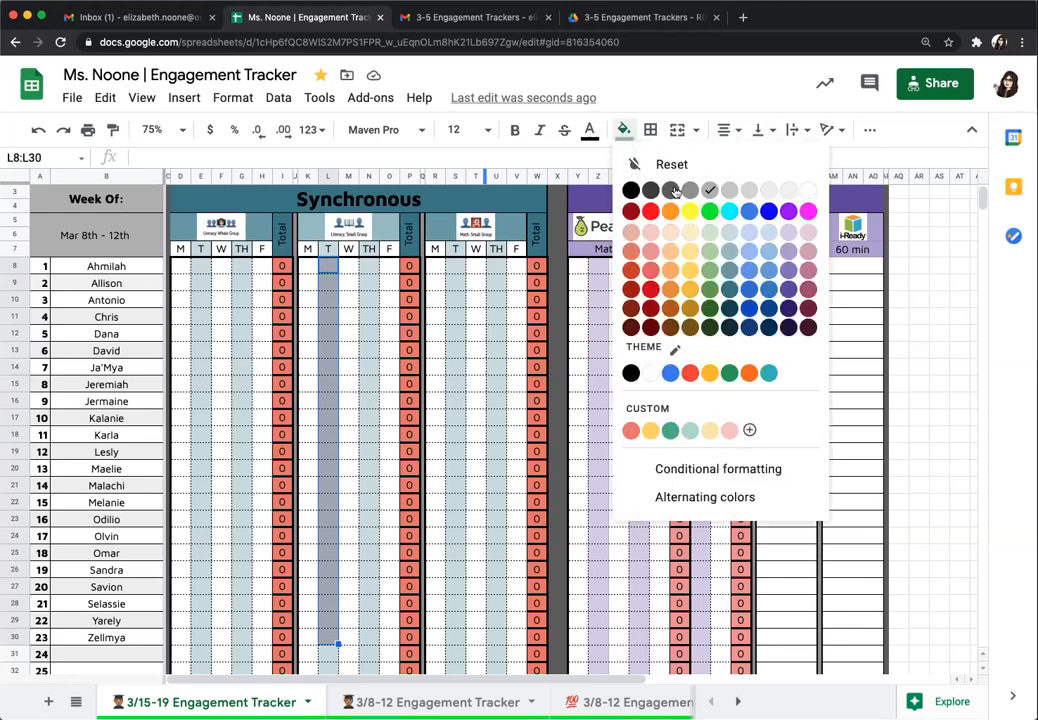
left_click(731, 234)
left_click(345, 386)
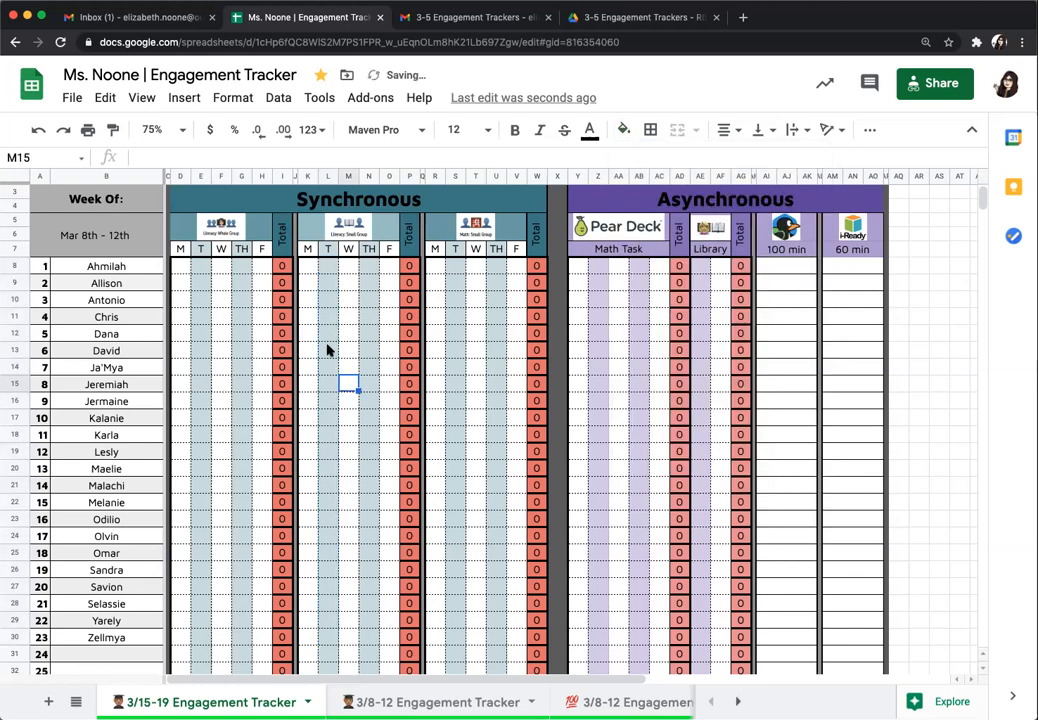
Set the Week Of cell (A5:B7) of the new tracker to "Mar 15th - 19th".
scroll(332, 313, "up", 2)
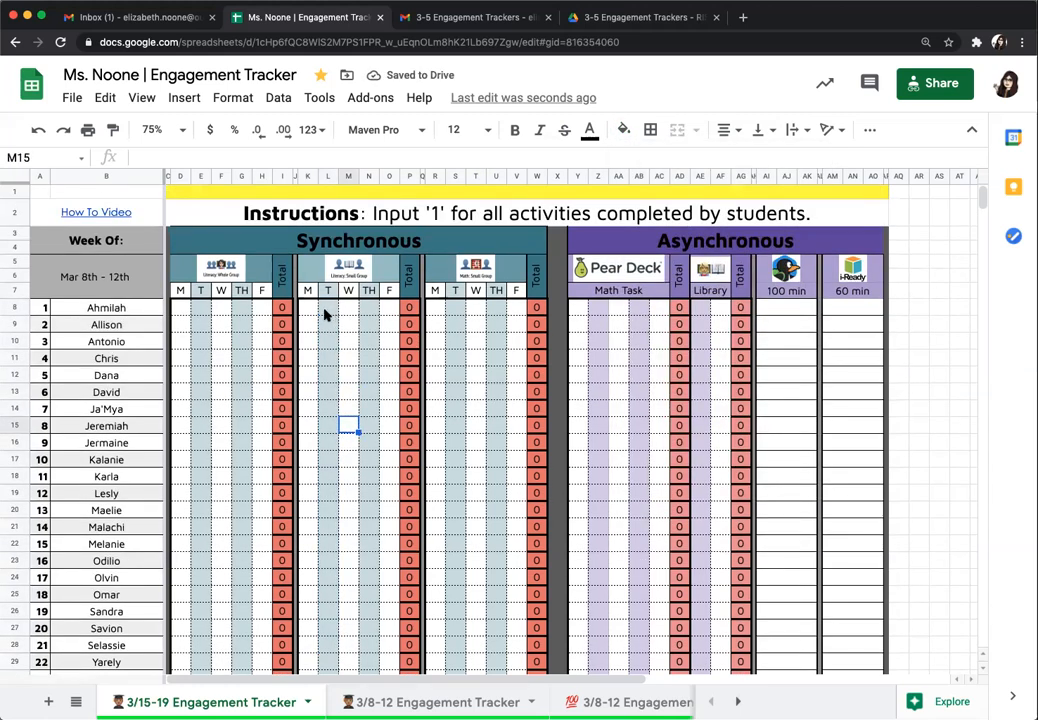
left_click(113, 281)
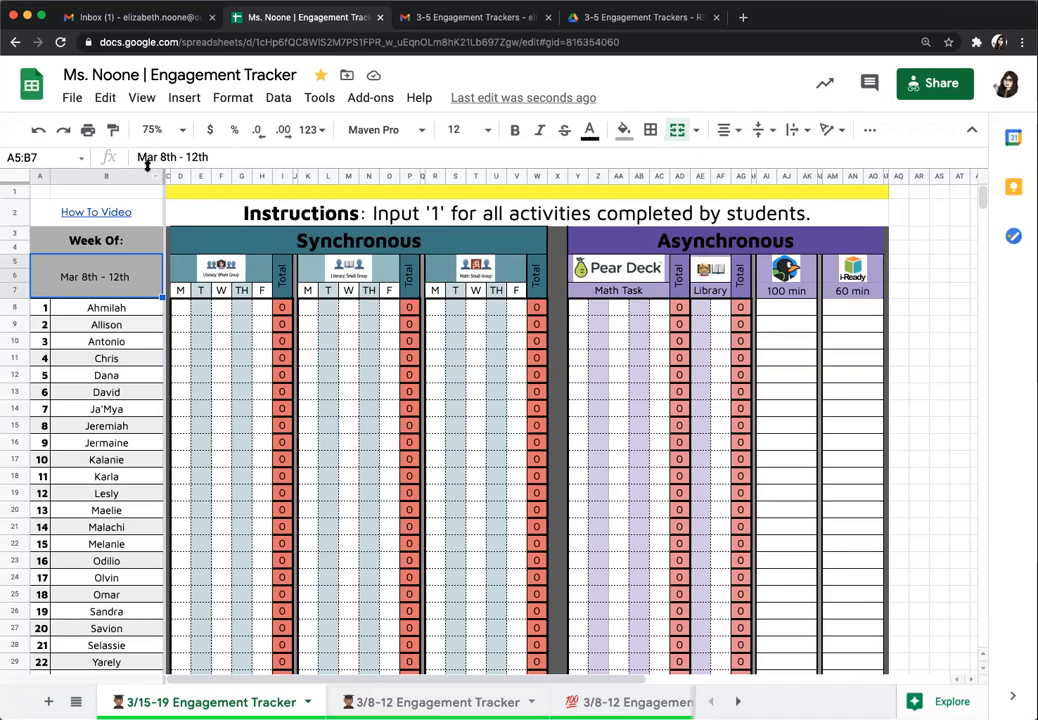
key("BackSpace")
type("15")
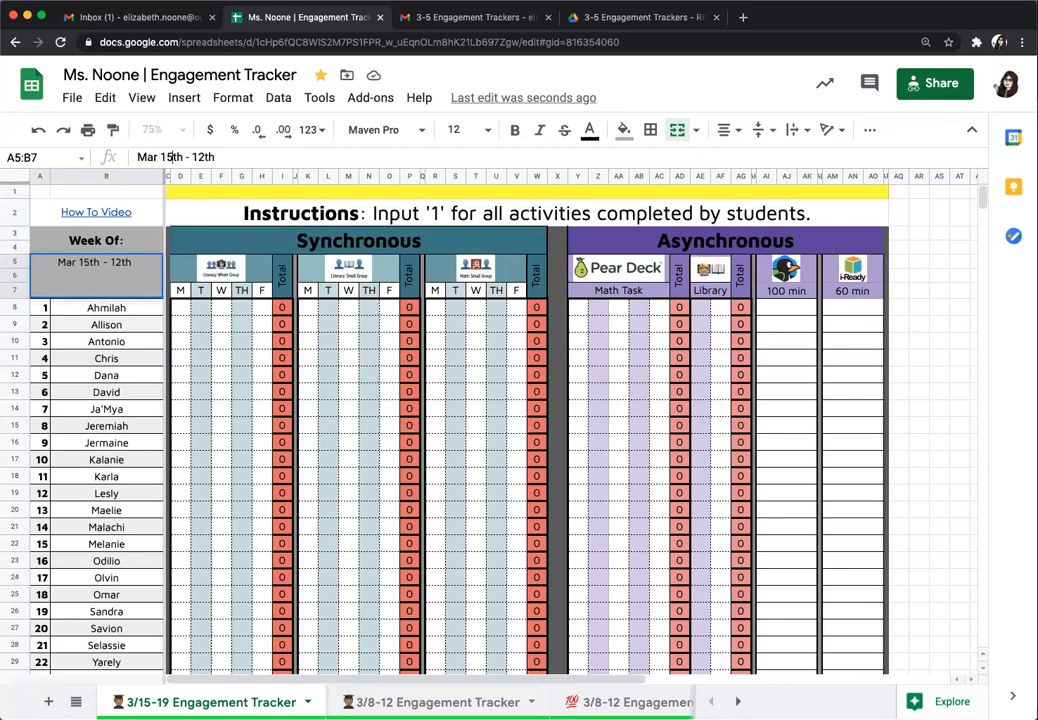
key("BackSpace")
type("9")
left_click(222, 407)
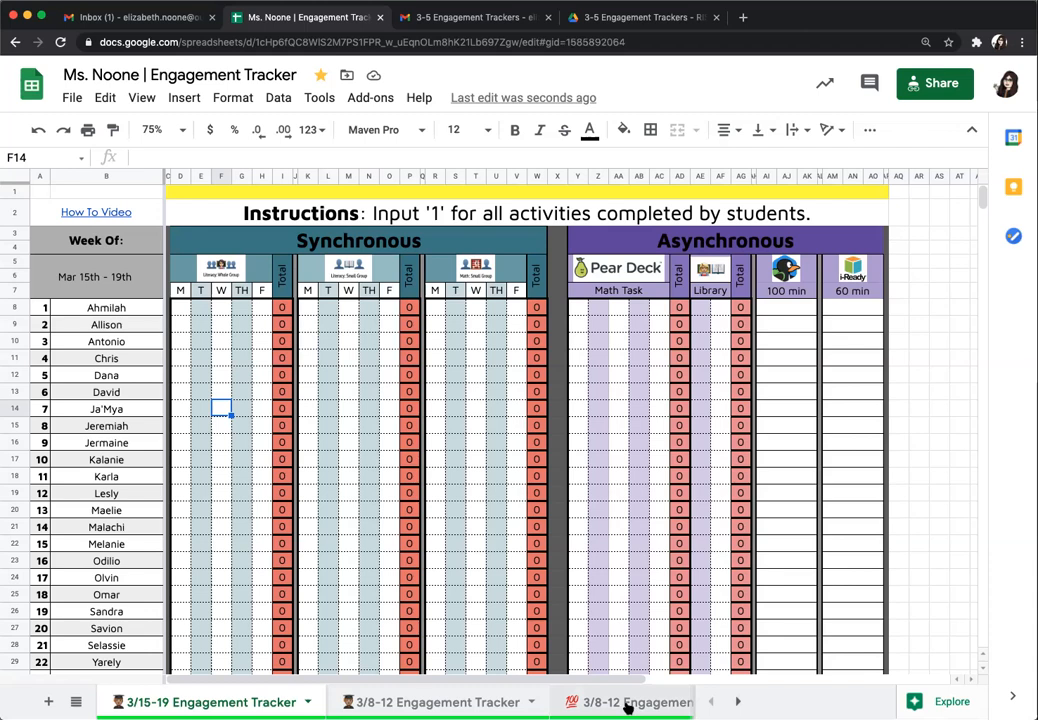
Duplicate the 3/8-12 Engagement Report sheet.
left_click(627, 704)
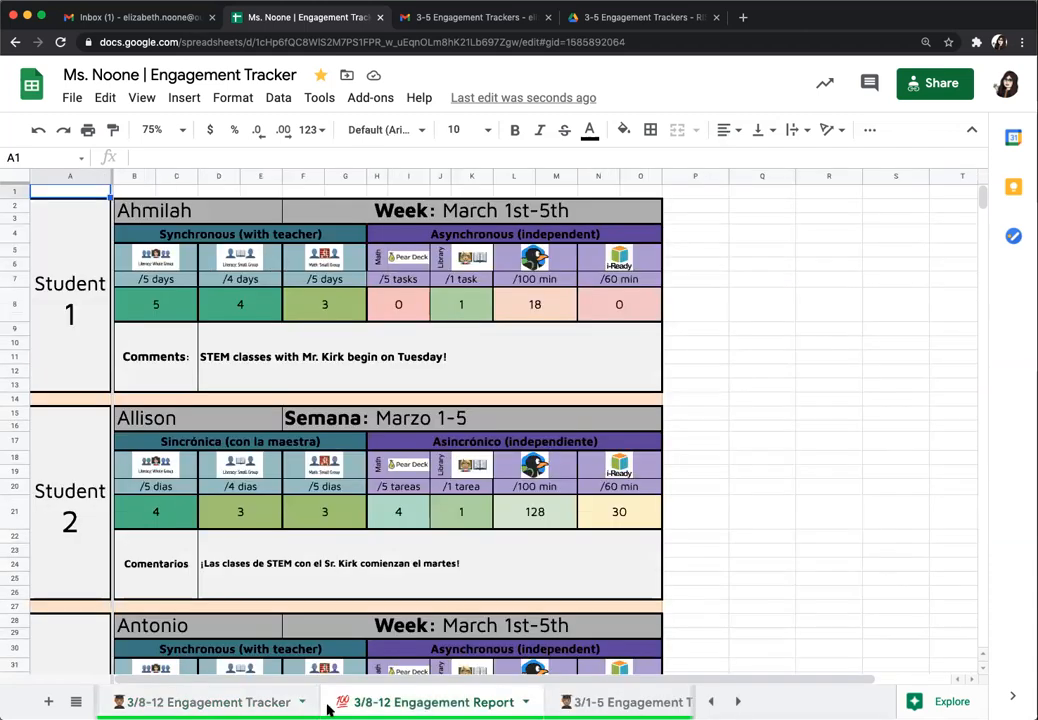
left_click(527, 704)
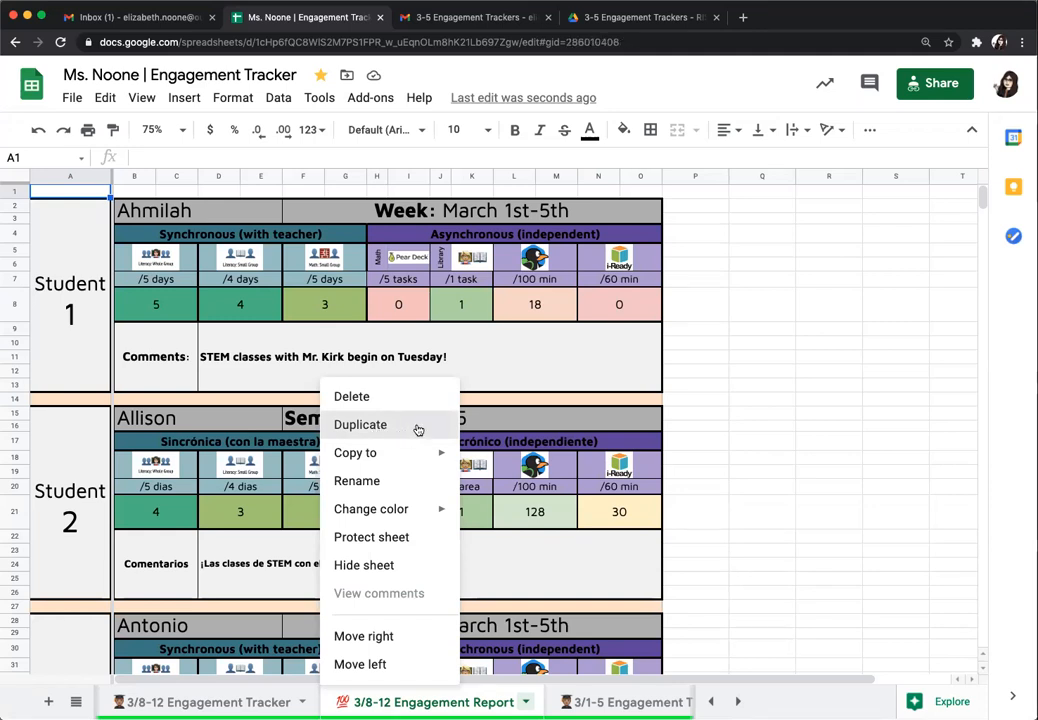
left_click(339, 425)
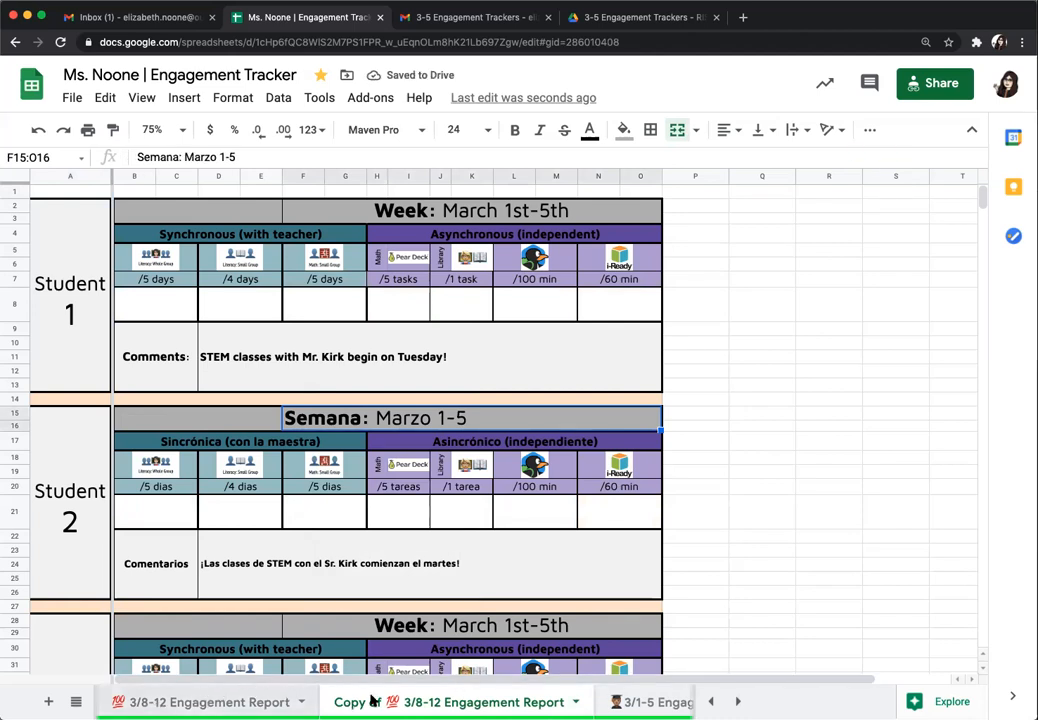
Rename the copied report sheet to "💯 3/15-19 Engagement Report".
left_click(575, 703)
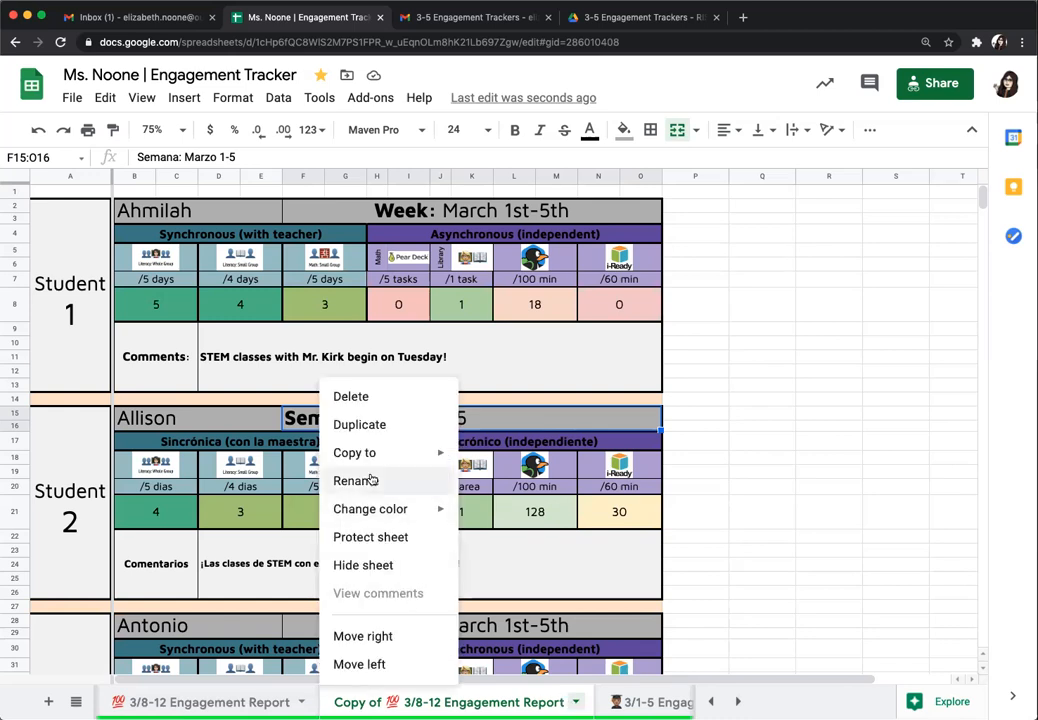
left_click(402, 481)
left_click(386, 704)
key("BackSpace")
key("BackSpace")
key("BackSpace")
key("BackSpace")
key("BackSpace")
key("BackSpace")
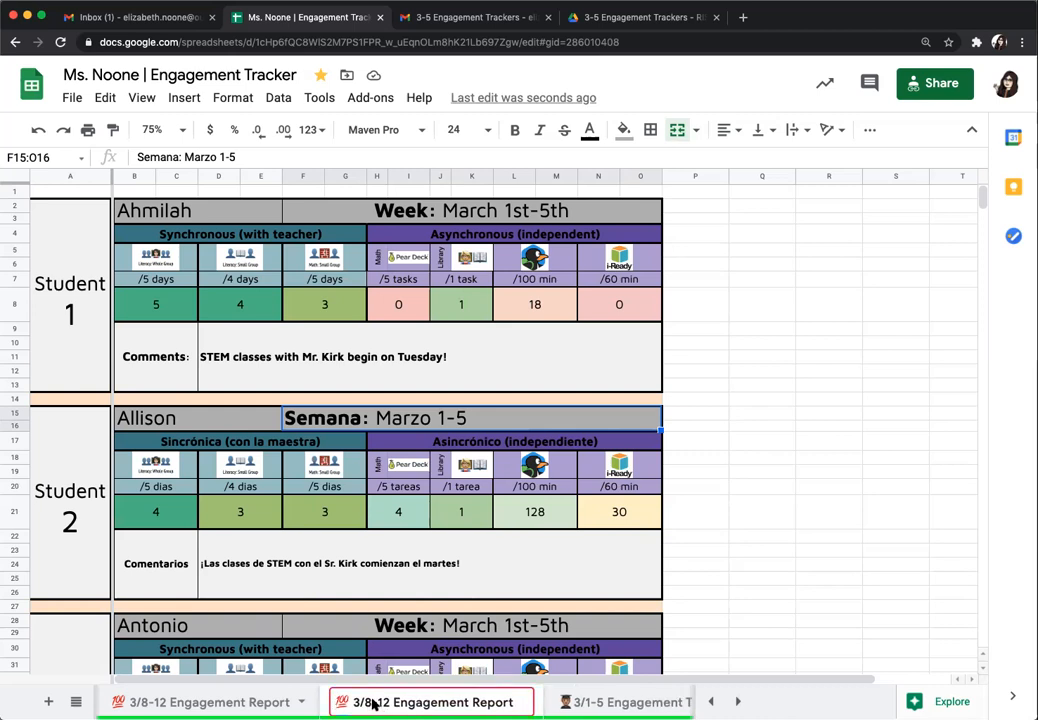
key("BackSpace")
type("5")
key("BackSpace")
type("15")
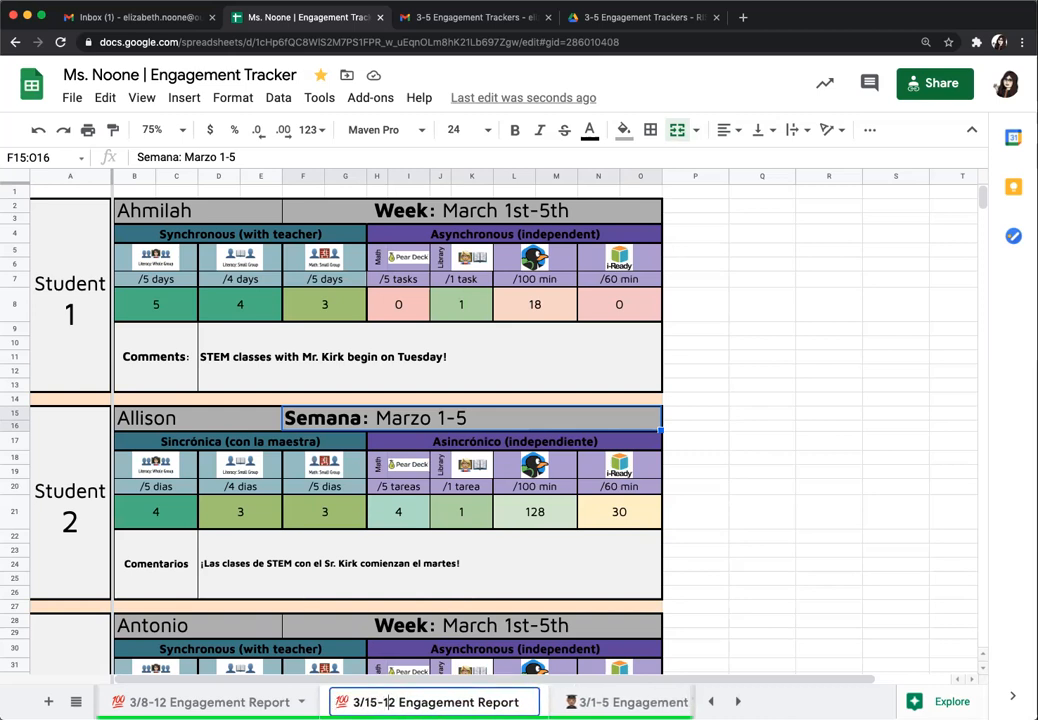
key("BackSpace")
type("9")
left_click(726, 621)
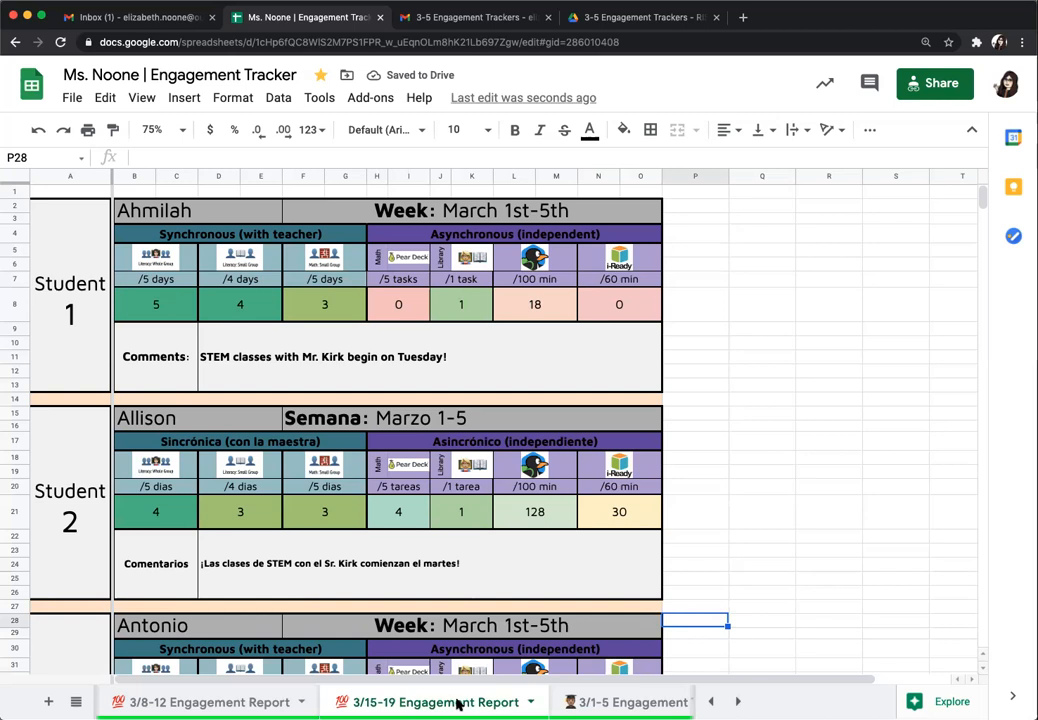
Move the 3/15-19 Engagement Report sheet directly after the 3/15-19 Engagement Tracker sheet.
left_click_drag(457, 704, 226, 706)
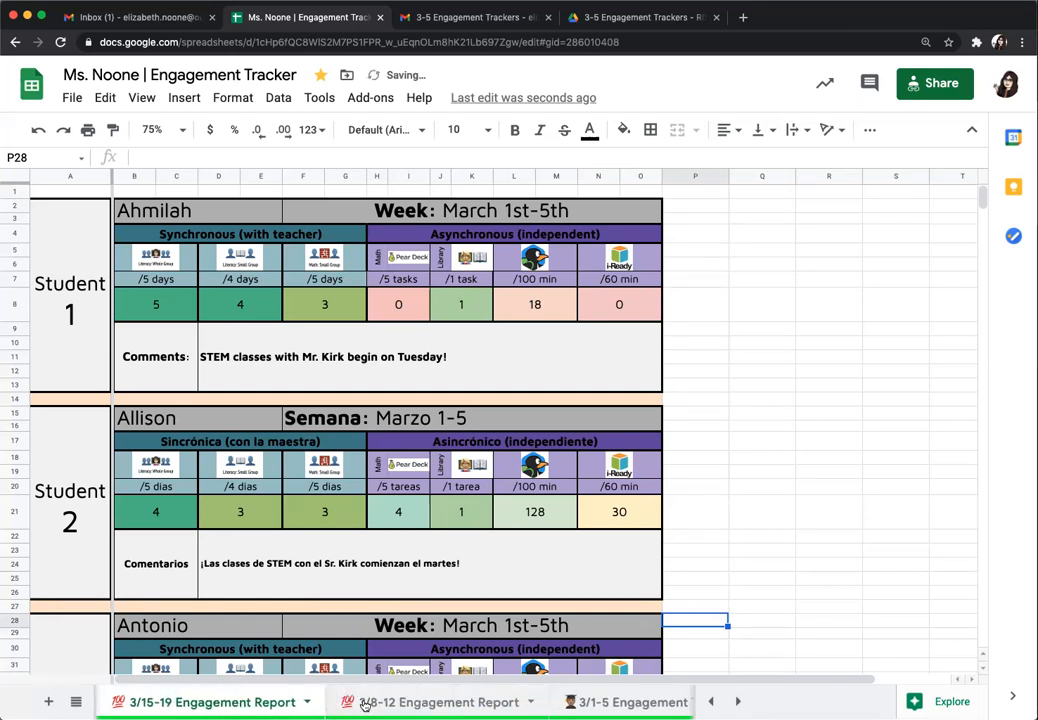
left_click(714, 702)
left_click(714, 703)
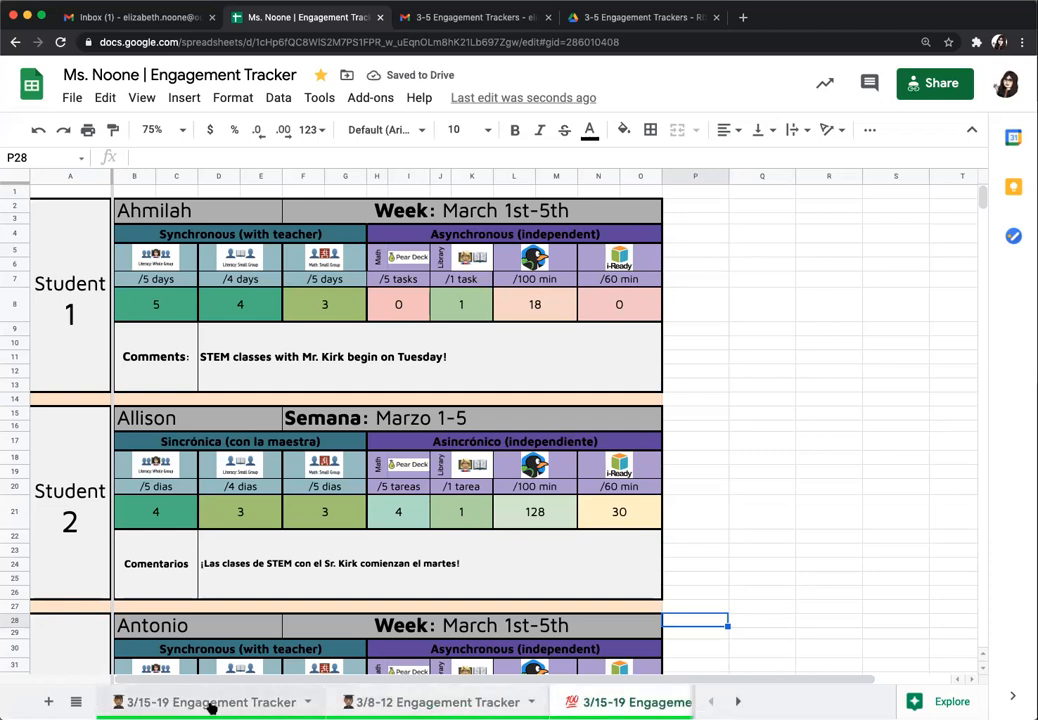
left_click_drag(614, 700, 391, 709)
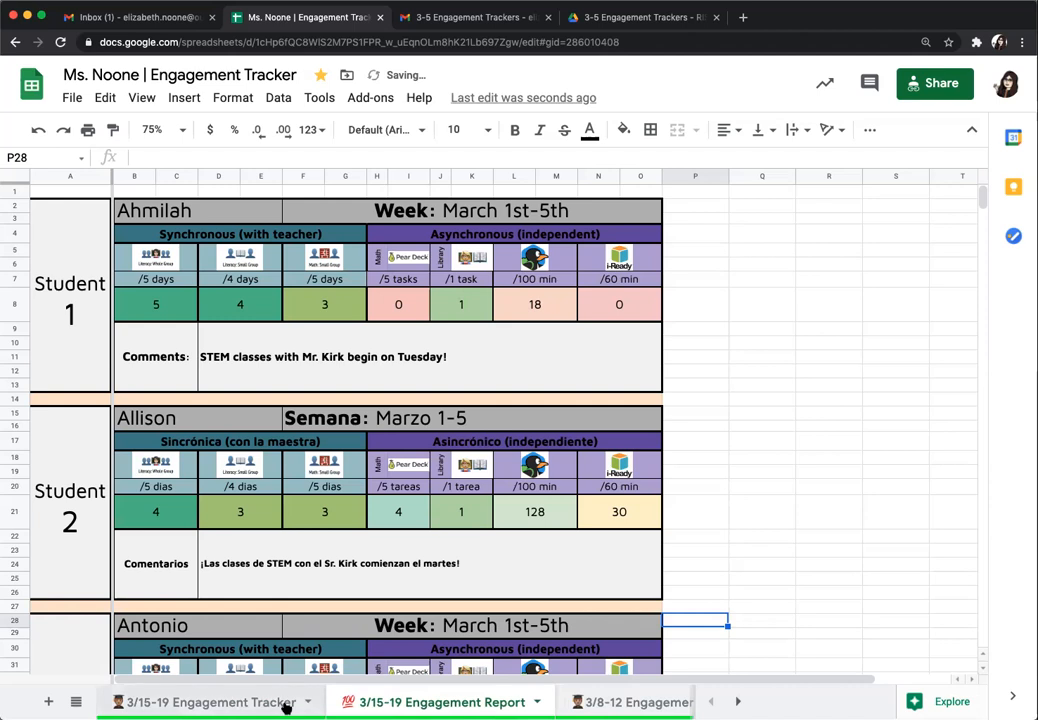
left_click(185, 705)
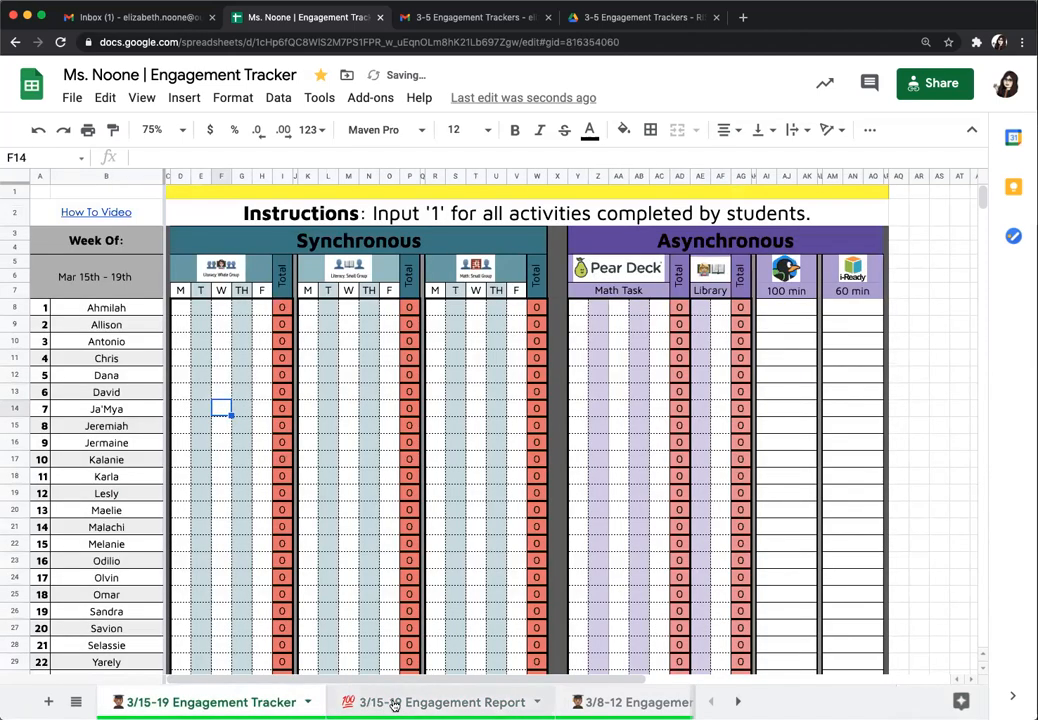
left_click(393, 705)
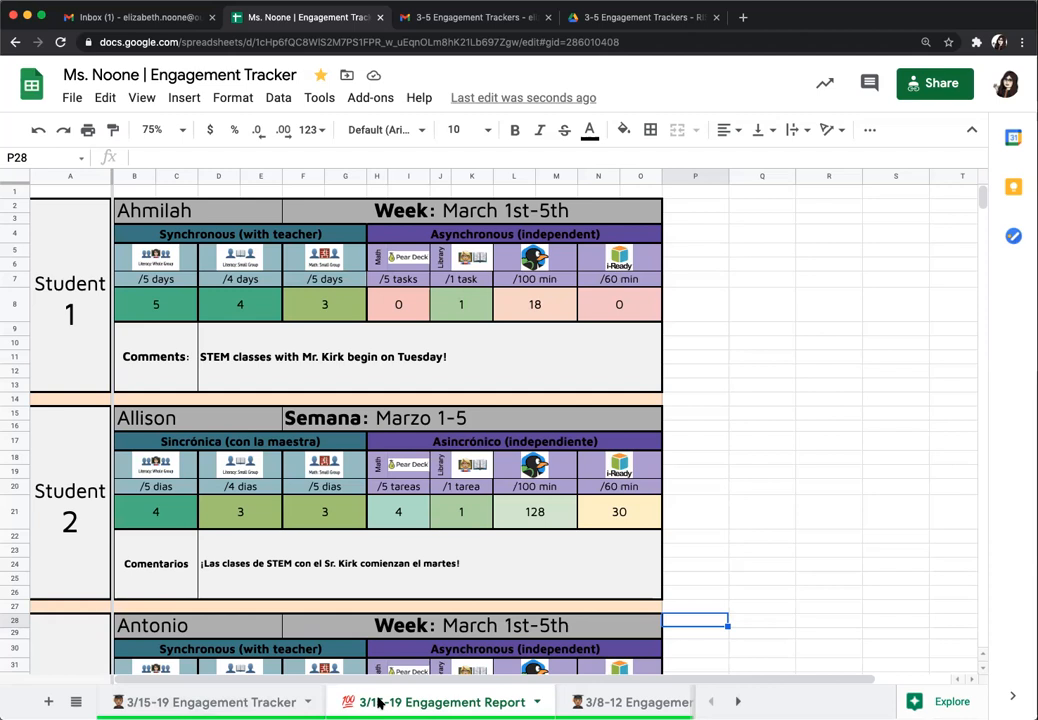
Edit Student 1's name formula in B2 to reference cell B8 of the 3/15-19 Engagement Tracker instead of the 3/1-5 sheet.
left_click(141, 216)
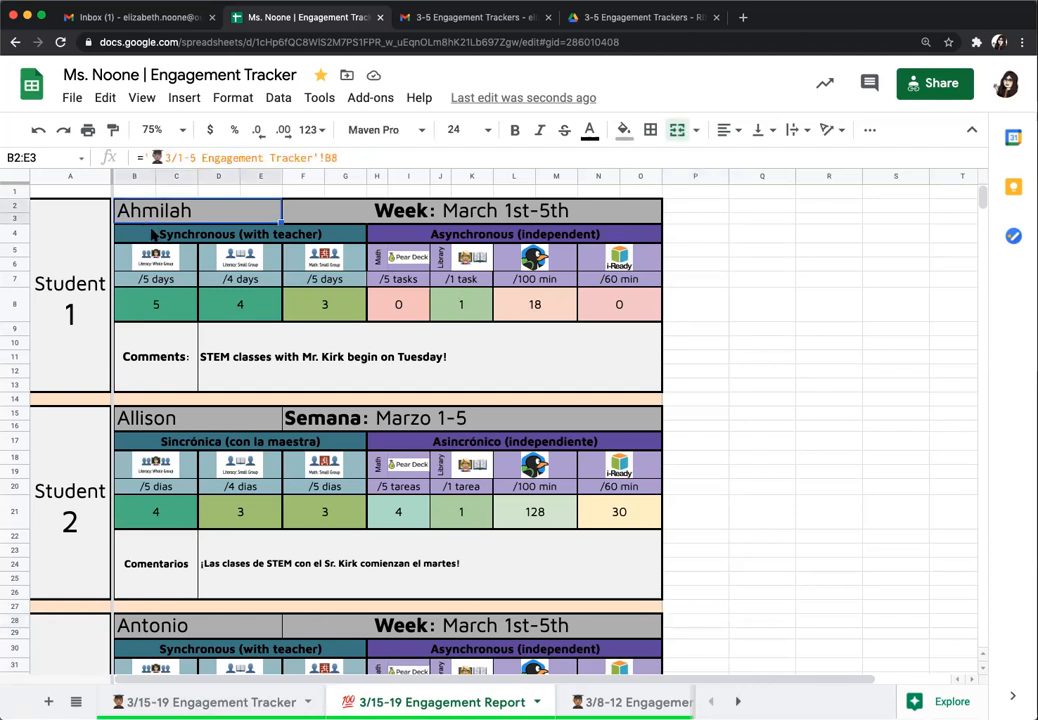
left_click(183, 158)
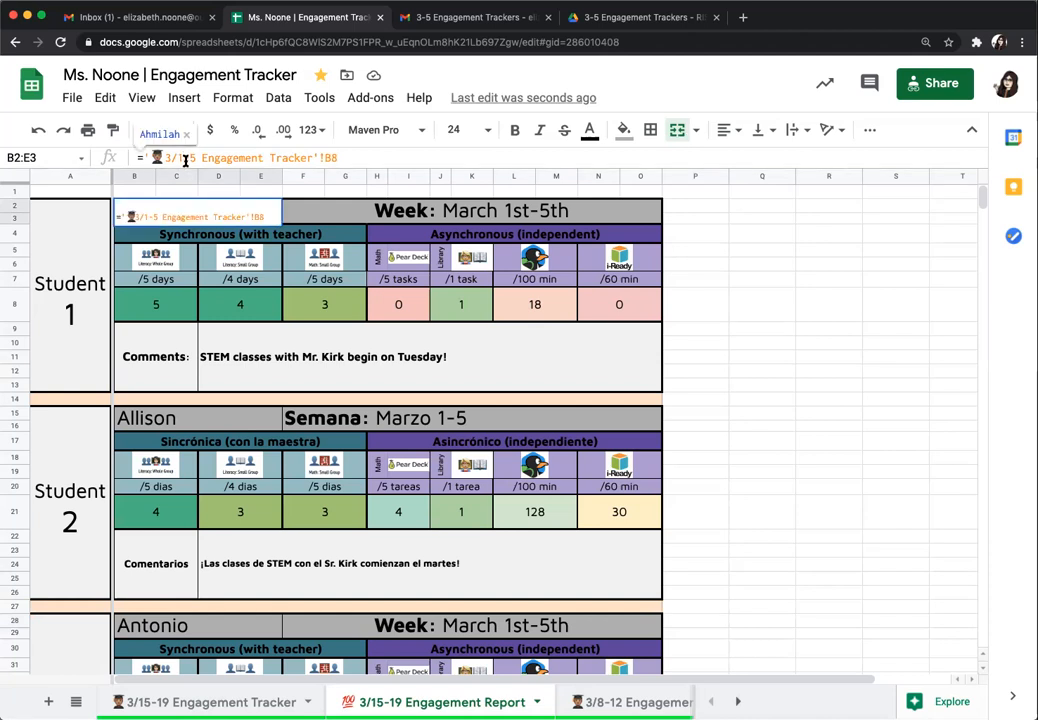
left_click_drag(338, 158, 164, 157)
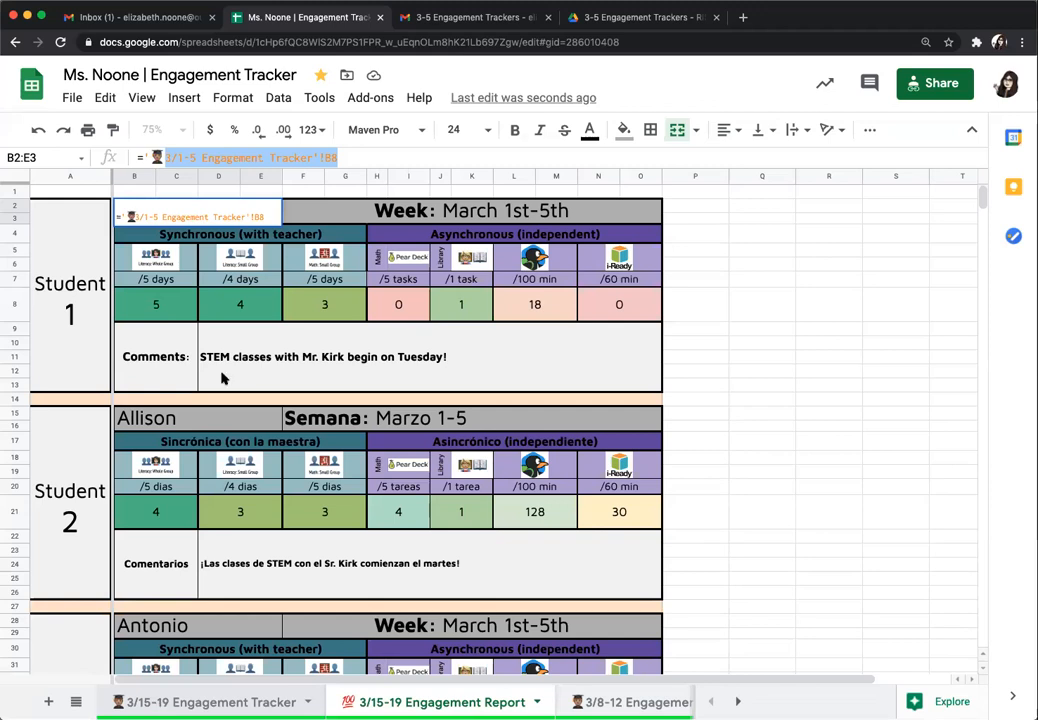
left_click(181, 158)
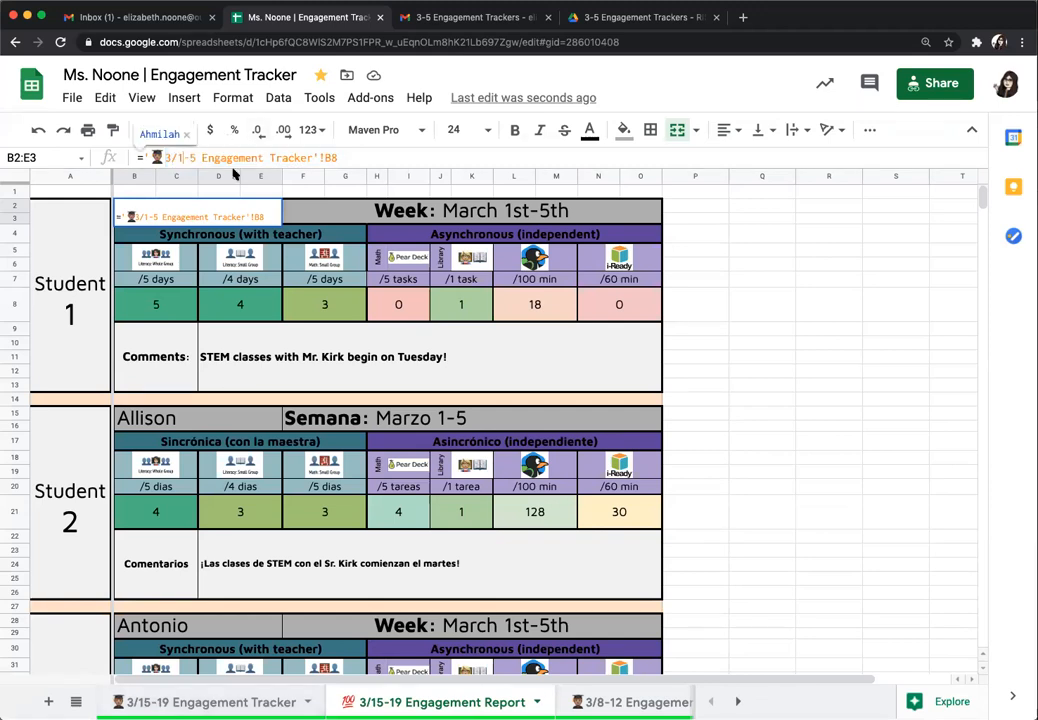
type("5")
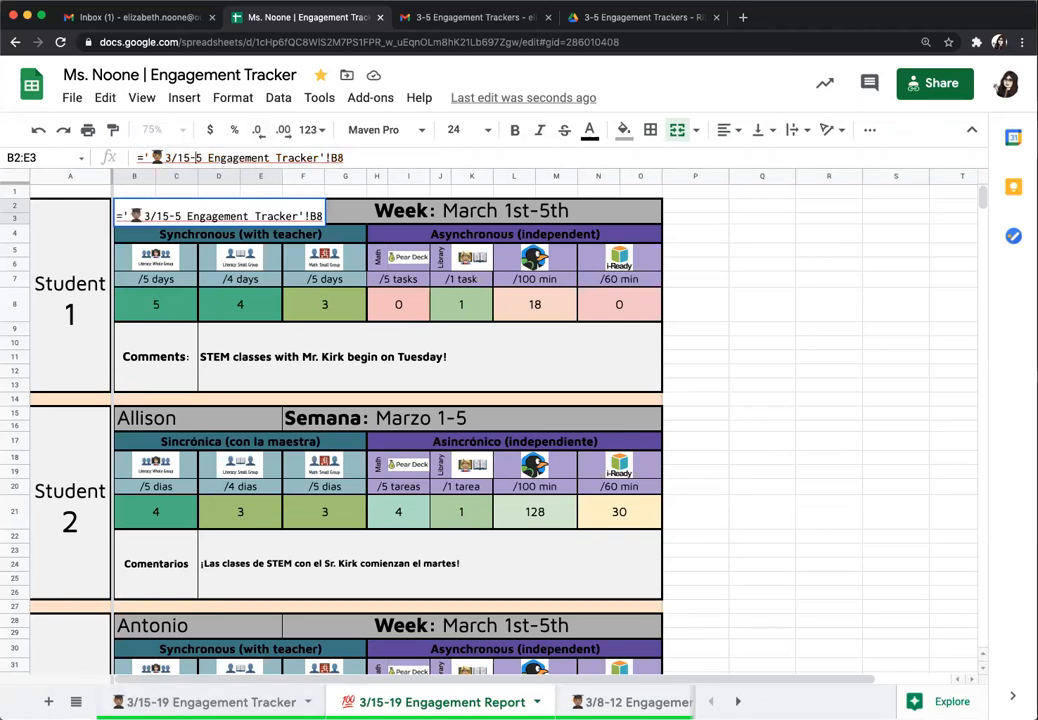
key("BackSpace")
type("19")
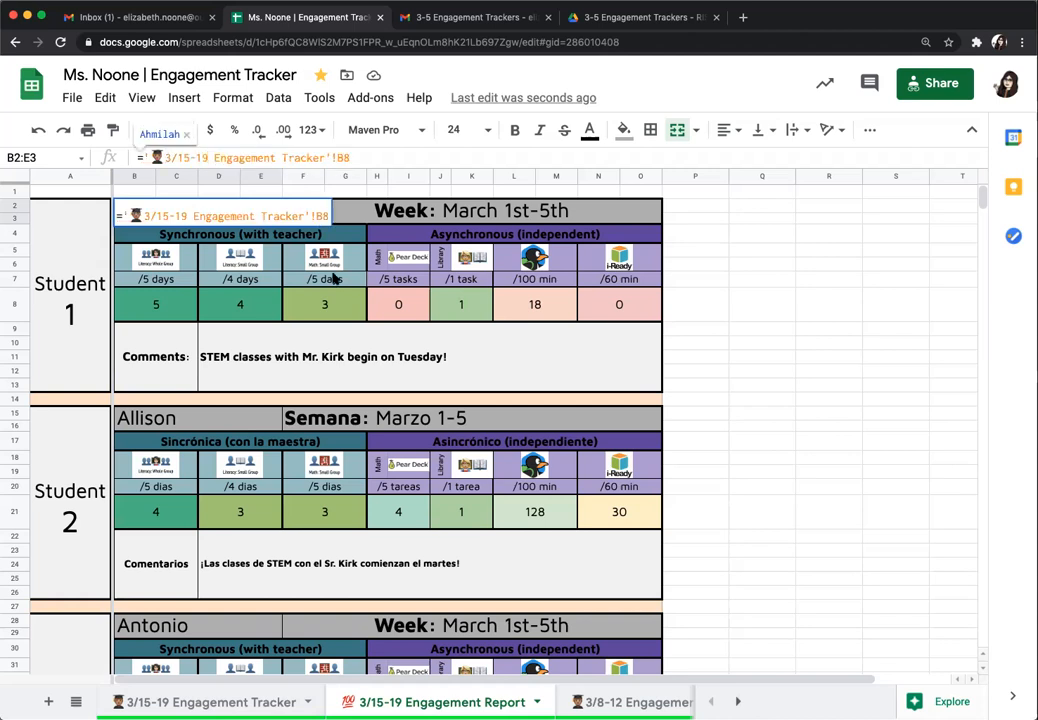
left_click(347, 348)
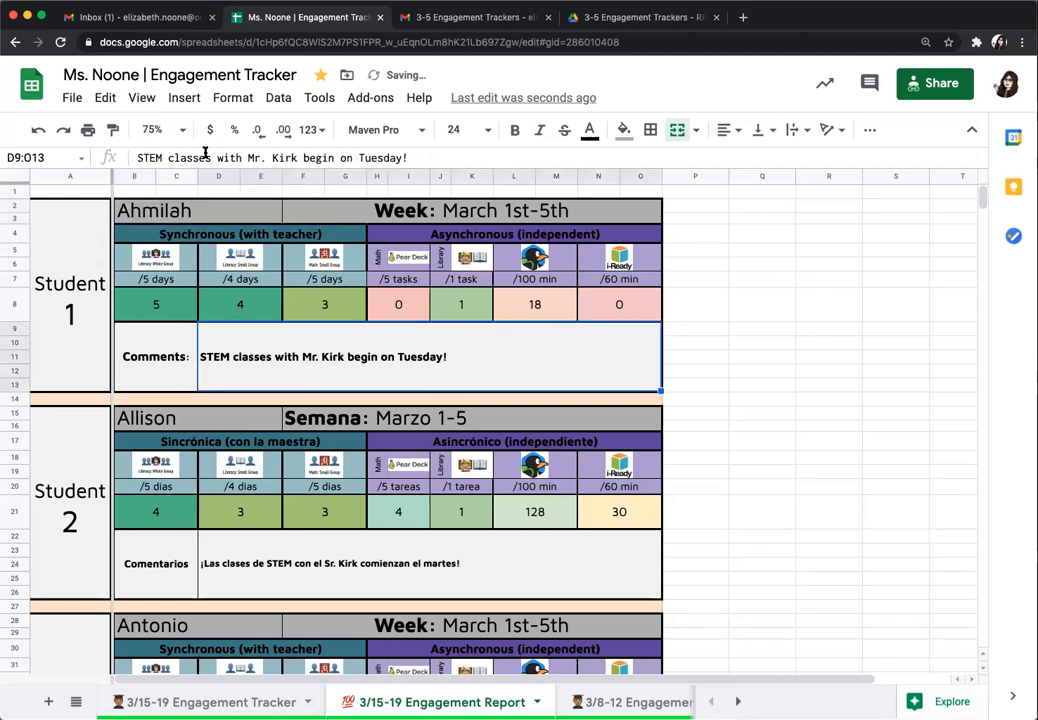
Copy the 3/15-19 sheet prefix from Student 1's name formula into the Literacy Whole Group formula in B8, replacing the 3/1-5 prefix.
left_click(157, 217)
left_click_drag(208, 159, 141, 158)
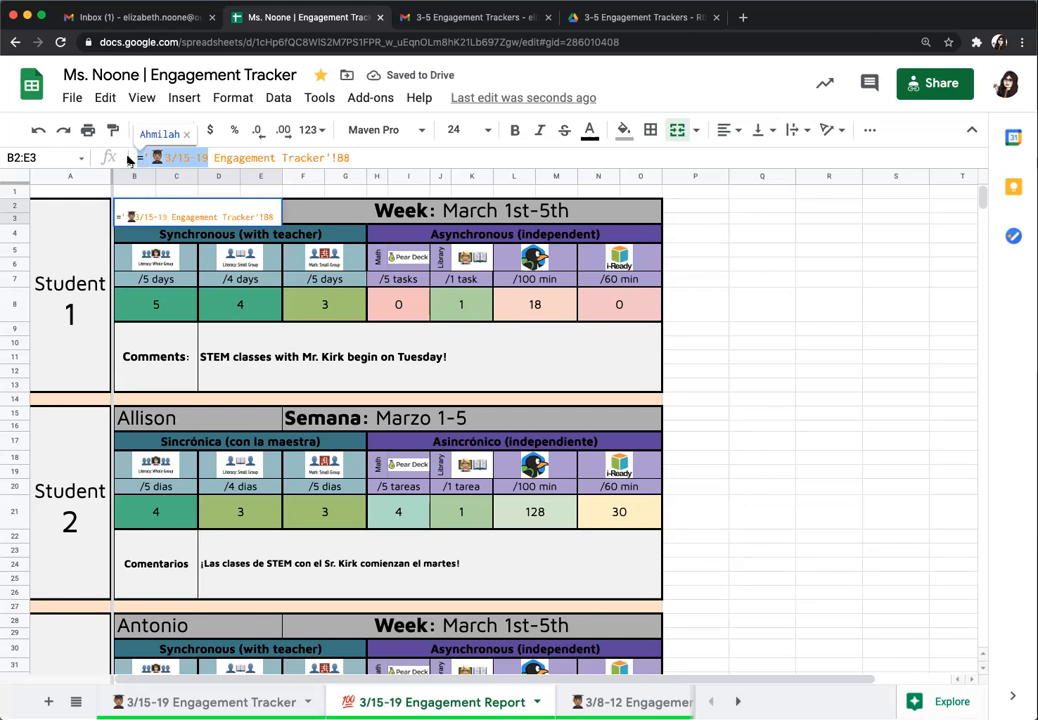
left_click(158, 305)
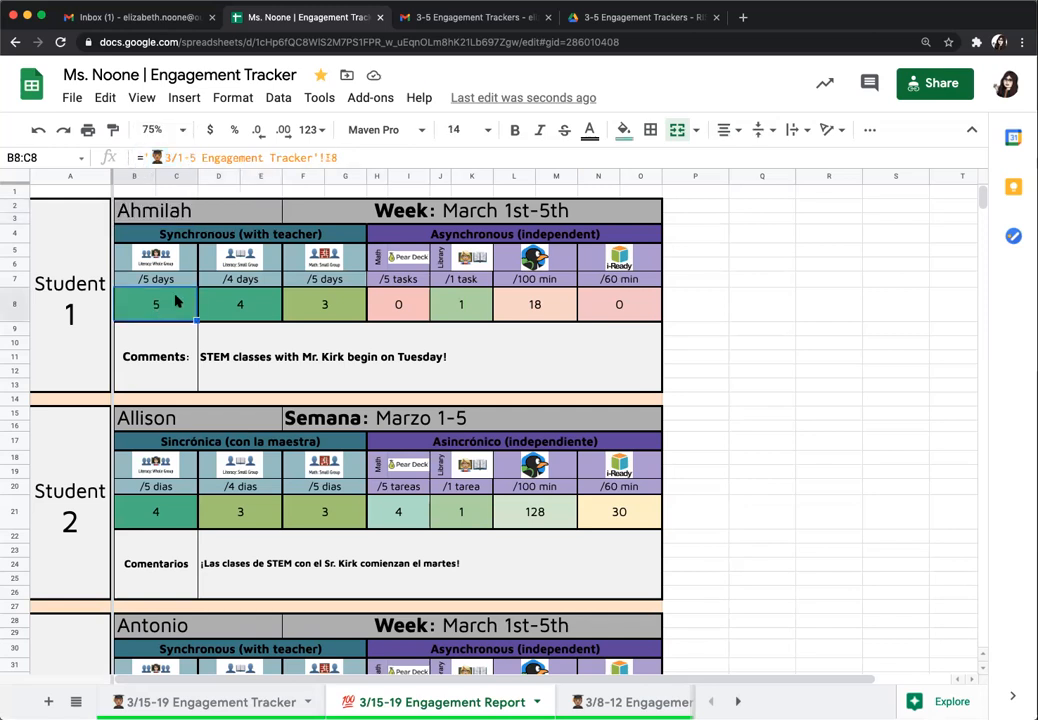
left_click_drag(194, 158, 127, 158)
type("='👨🏽‍🎓3/15-19")
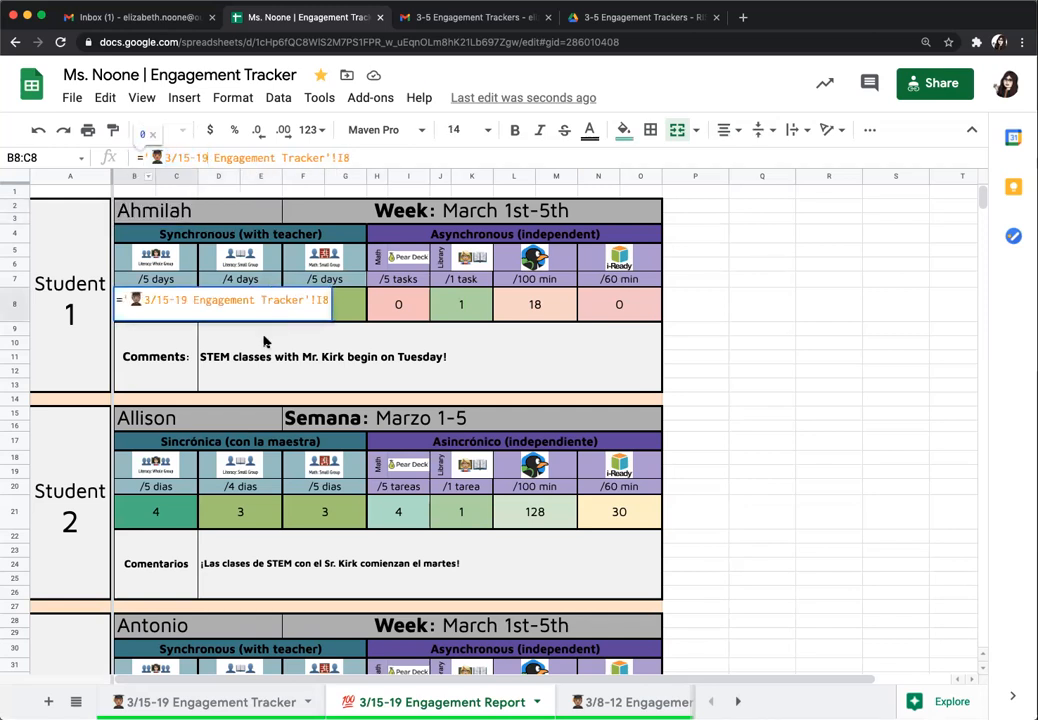
left_click(242, 354)
Point Student 1's Literacy Small Group (D8) and Math Small Group (F8) formulas to the 3/15-19 Engagement Tracker.
left_click(222, 300)
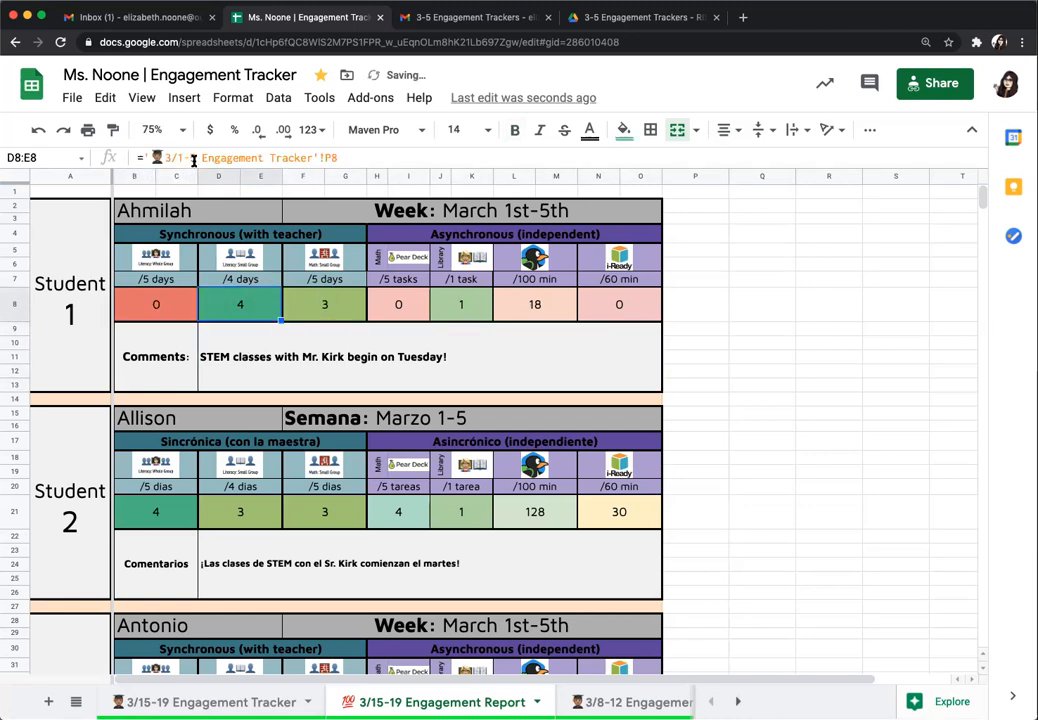
left_click_drag(194, 158, 162, 158)
type("3/15-19")
left_click(290, 371)
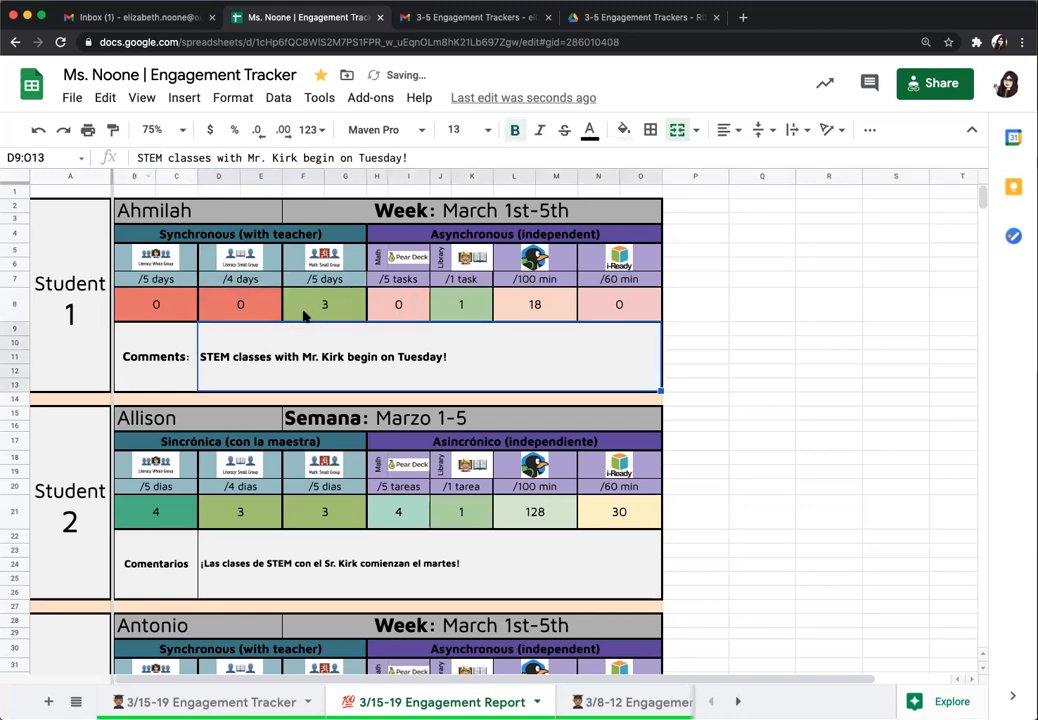
left_click(305, 316)
left_click_drag(195, 158, 140, 157)
type("3/15-19")
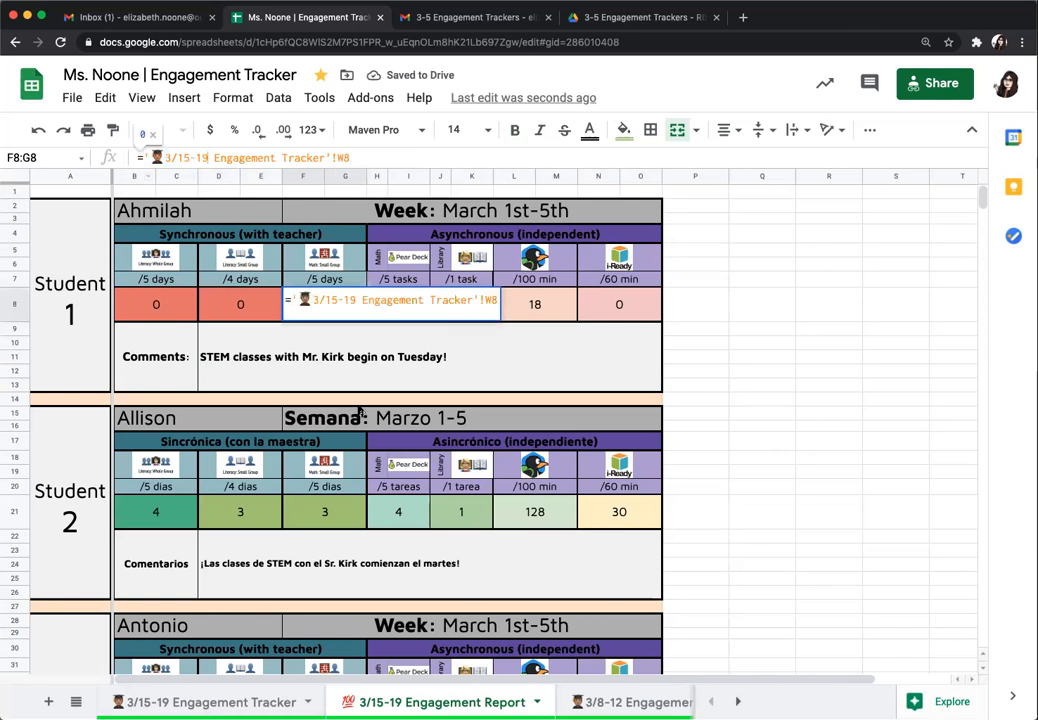
left_click(365, 383)
Point Student 1's Pear Deck math tasks (H8) and Library (J8) formulas to the 3/15-19 Engagement Tracker.
left_click(398, 304)
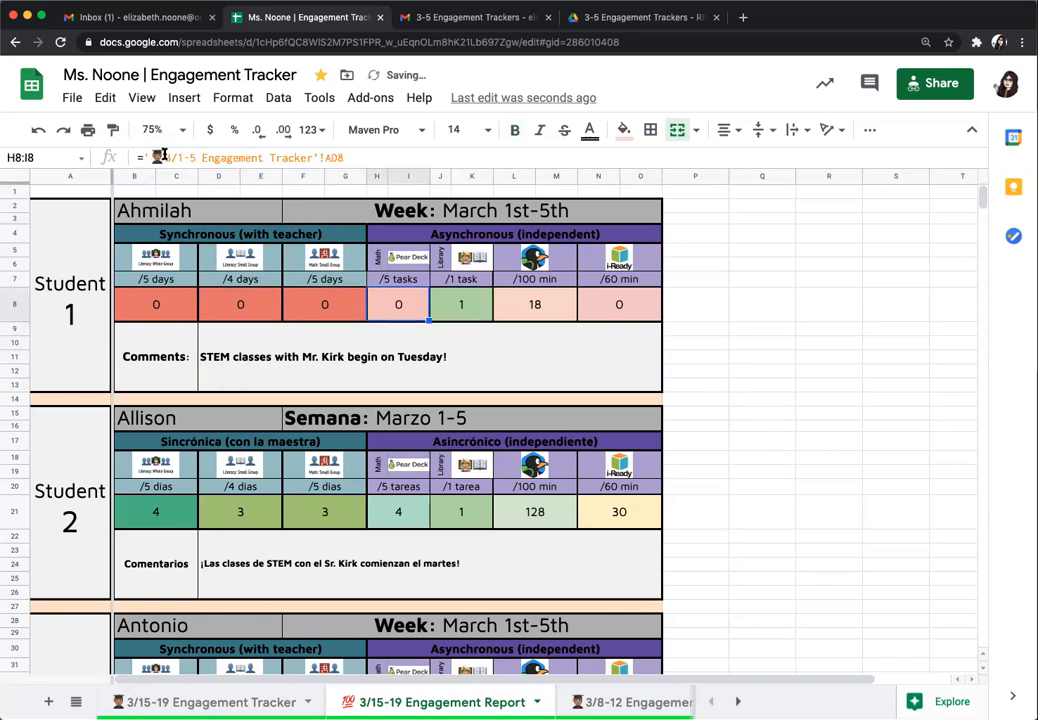
left_click_drag(195, 158, 120, 157)
type("3/15-19")
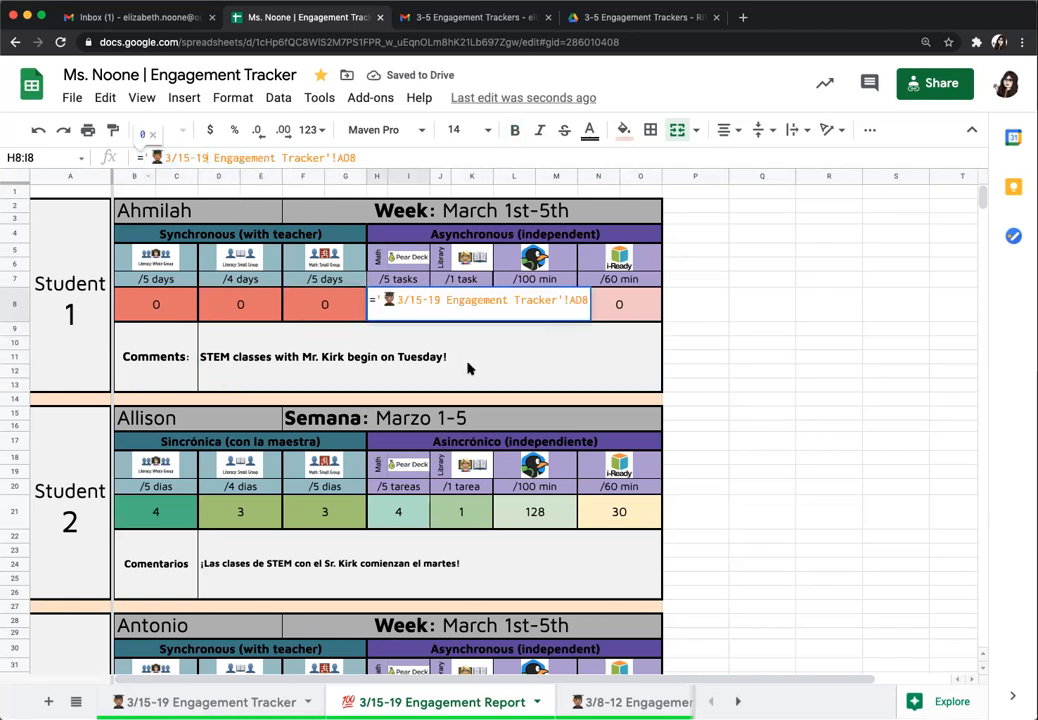
left_click(470, 366)
left_click(459, 313)
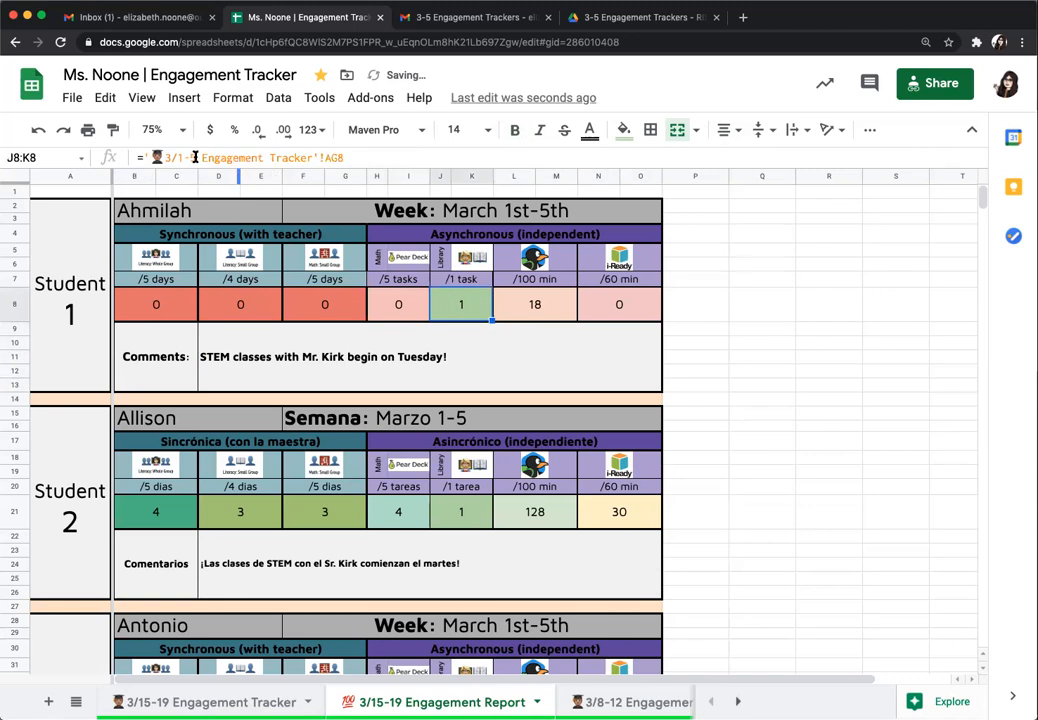
left_click_drag(195, 158, 112, 135)
type("3/15-19")
left_click(540, 348)
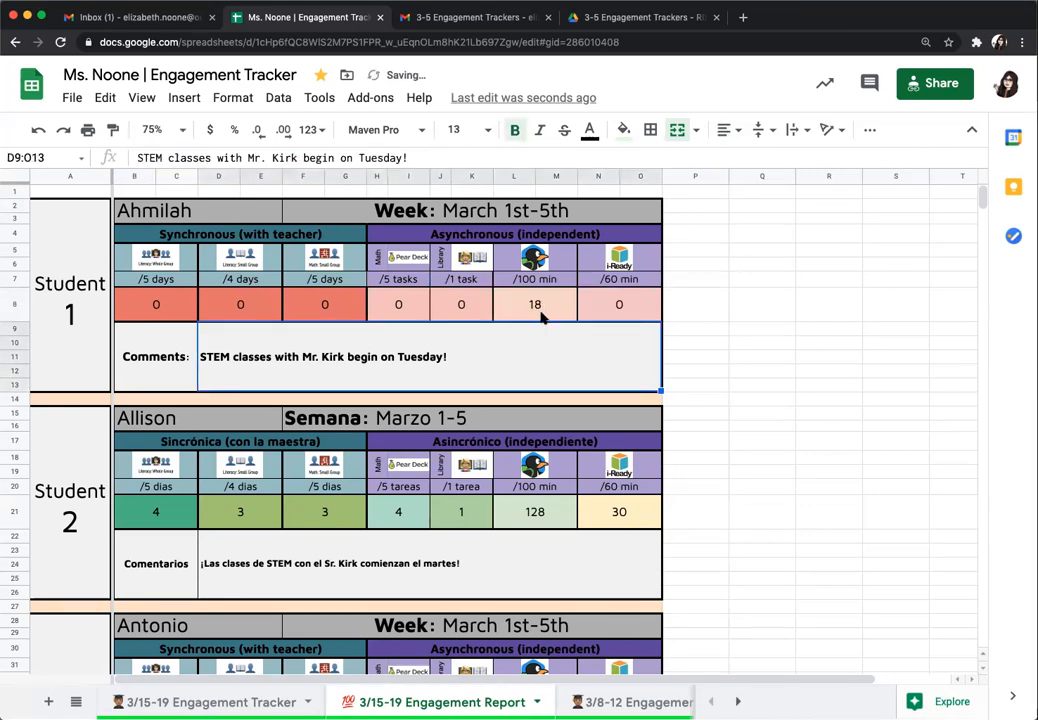
Point Student 1's 100-minute activity (L8) and i-Ready (N8) formulas to the 3/15-19 Engagement Tracker.
left_click(541, 314)
left_click_drag(197, 158, 111, 158)
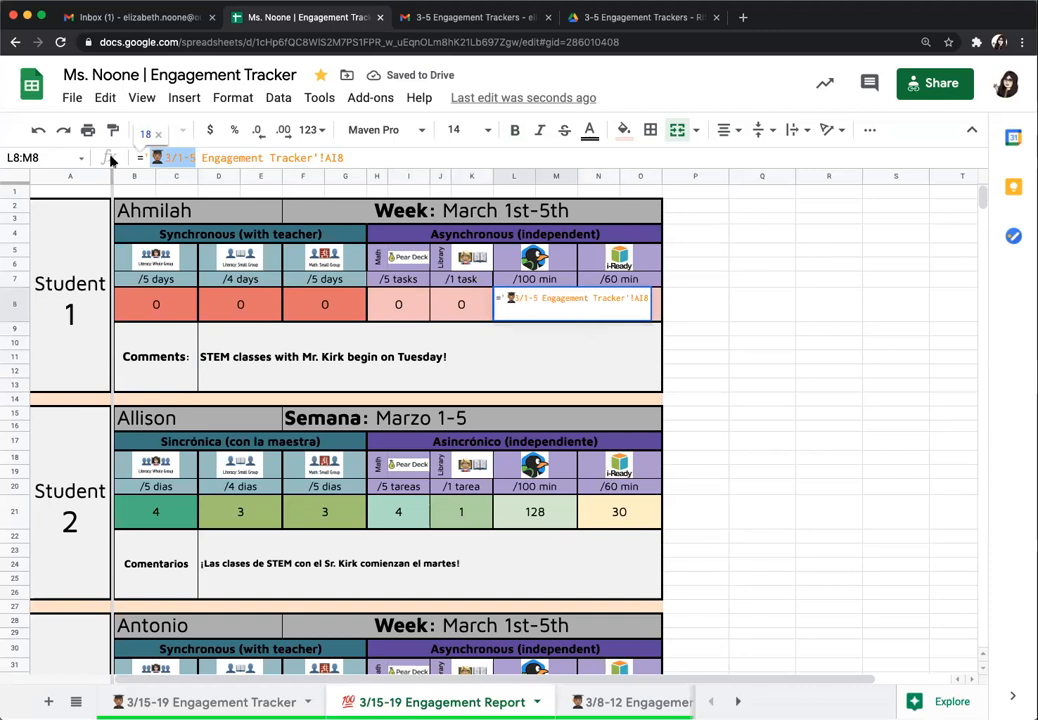
type("3/15-19")
left_click(545, 334)
left_click(589, 305)
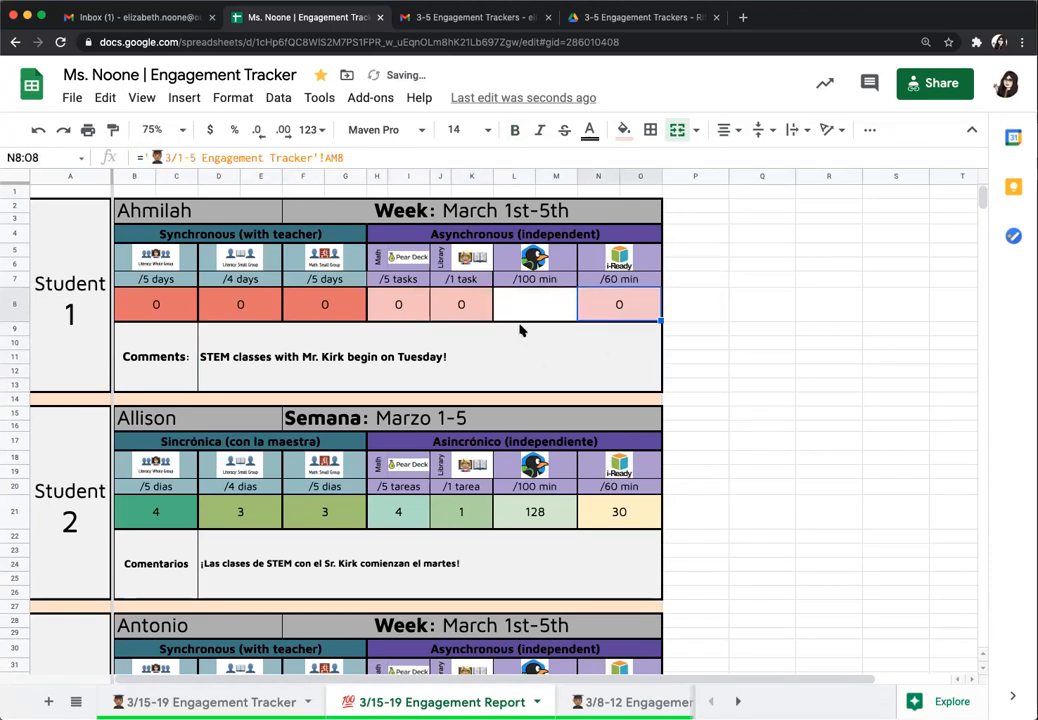
left_click_drag(196, 158, 163, 158)
type("3/15-19")
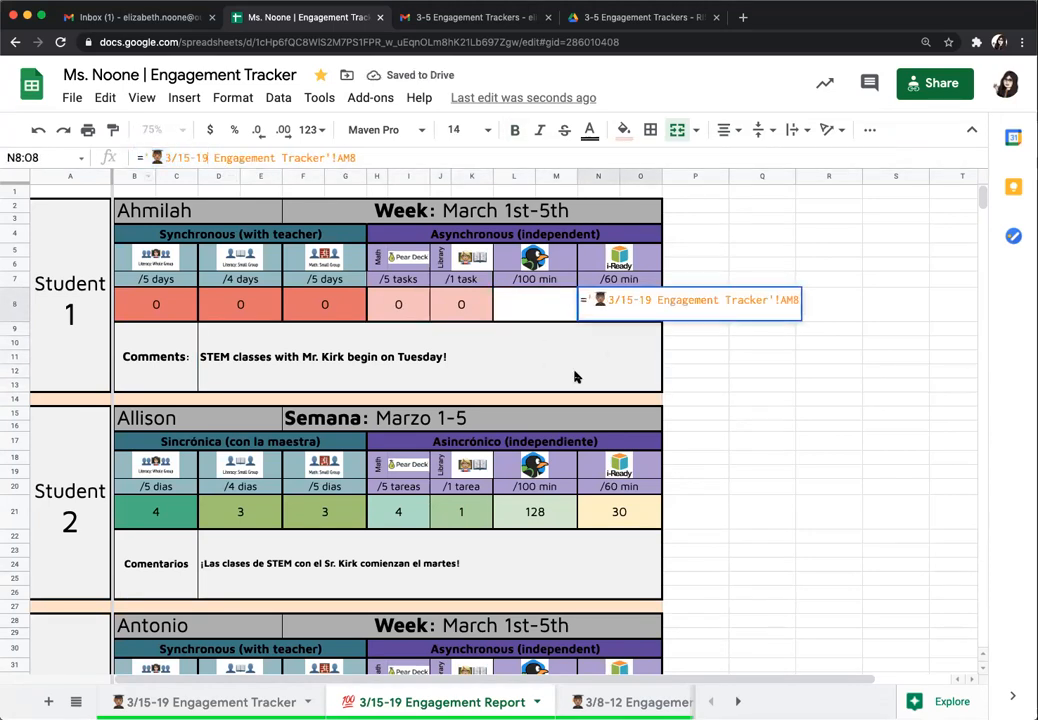
left_click(570, 361)
Set the week in Student 1's report heading to March 15th-19th and clear the STEM classes comment below the scores.
left_click(495, 214)
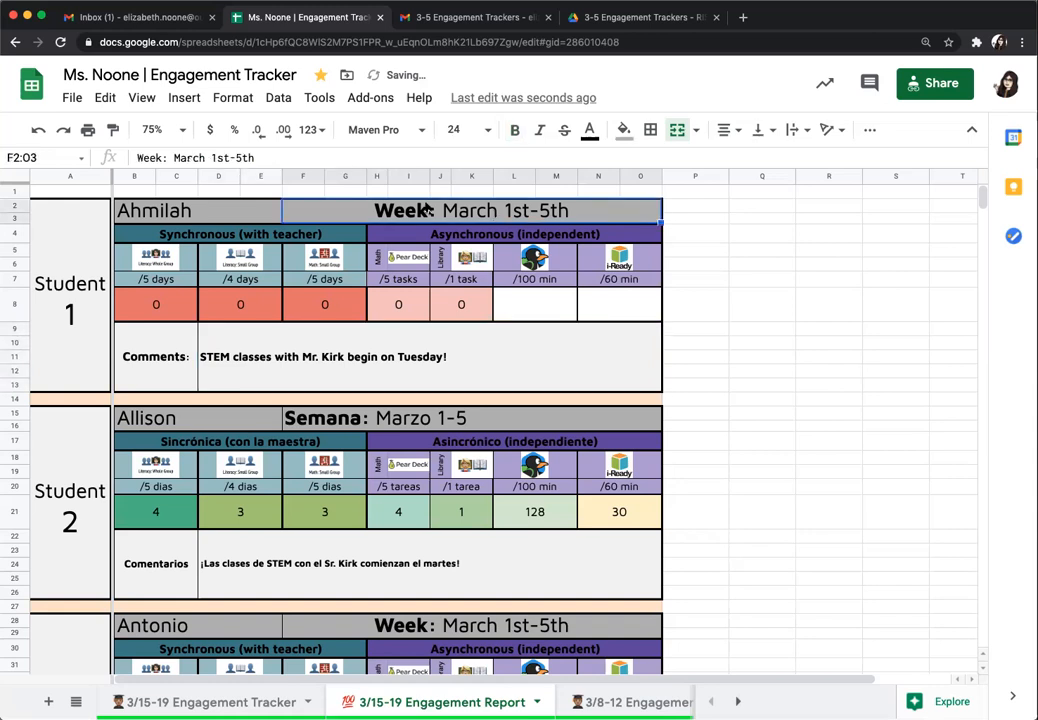
left_click(215, 158)
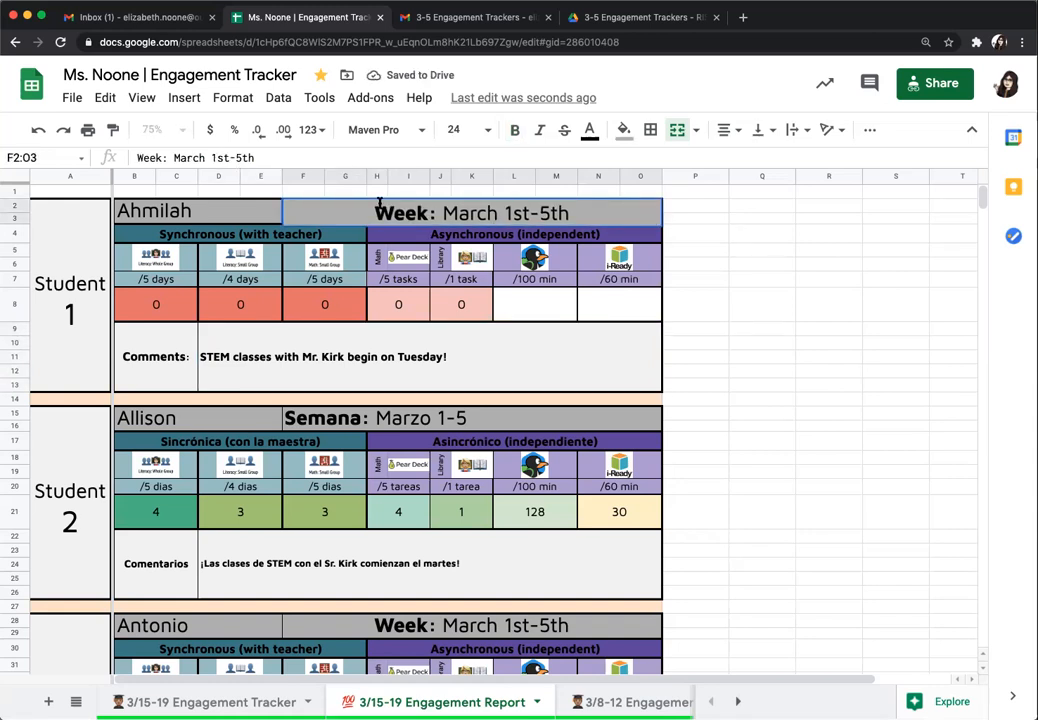
type("5")
key("Delete")
key("Delete")
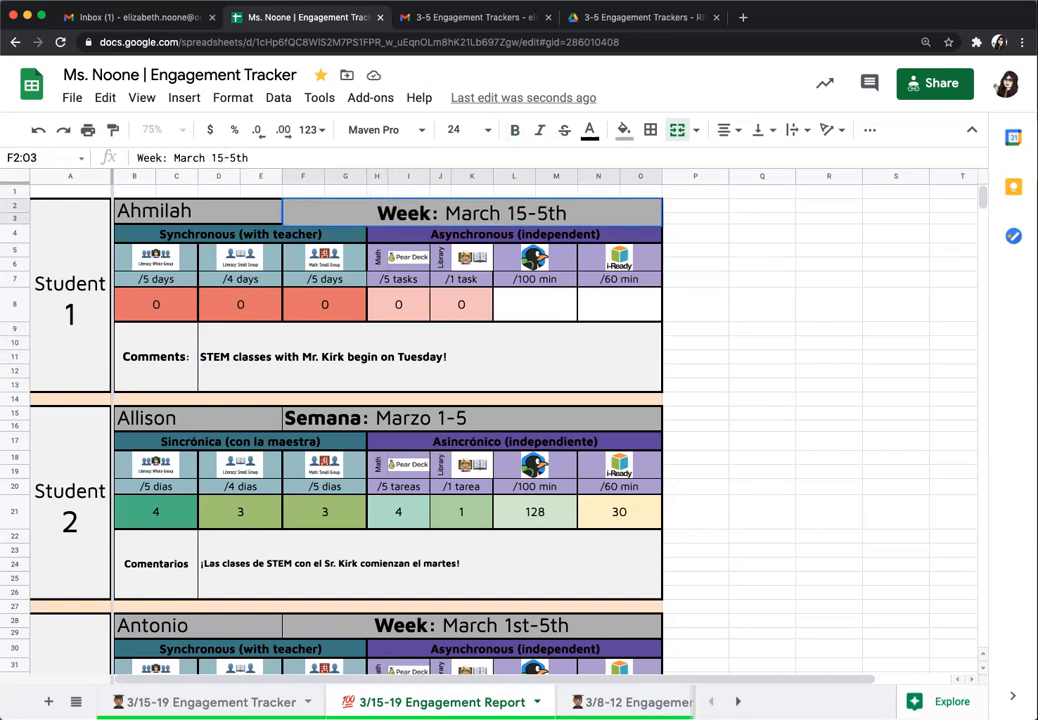
type("th")
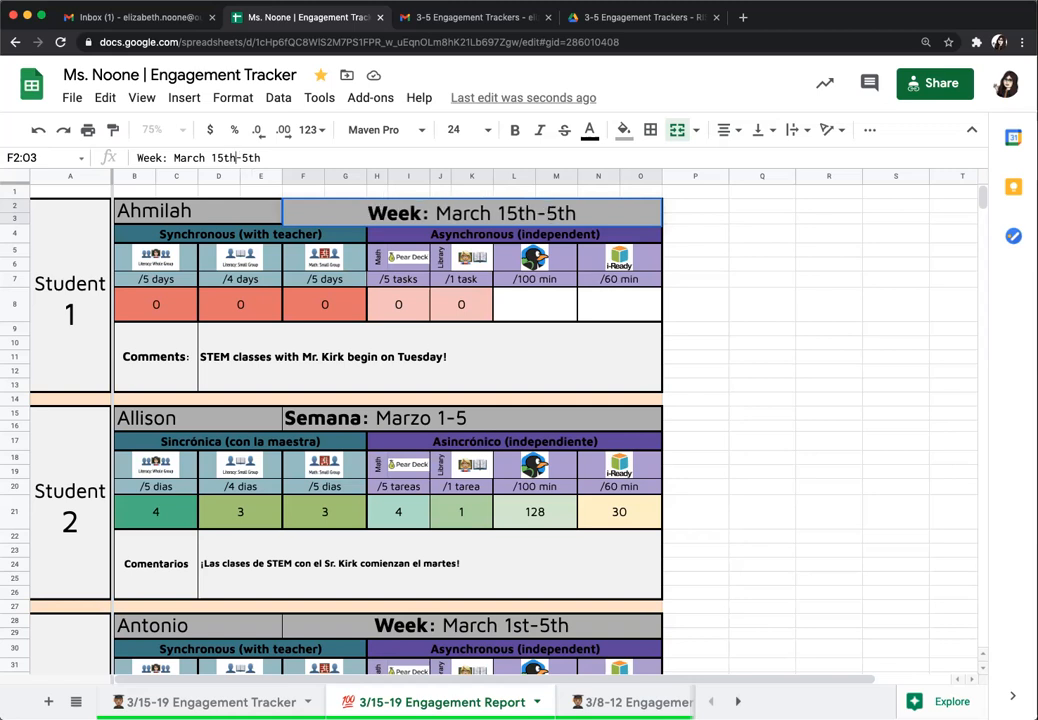
left_click(240, 157)
type("15")
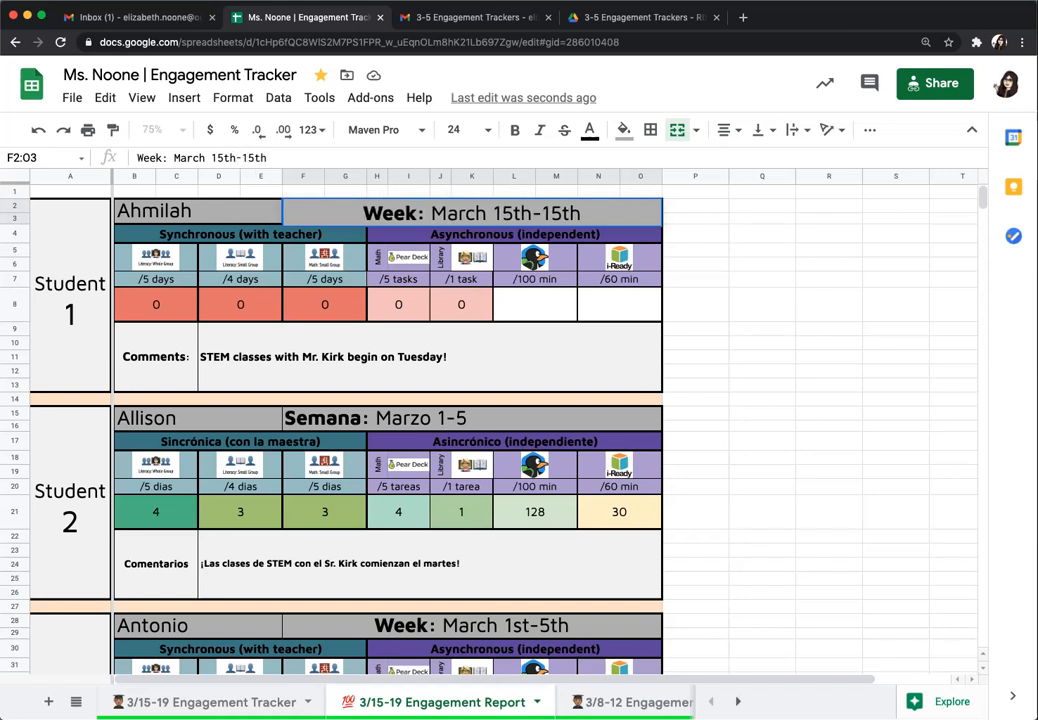
type("9")
key("BackSpace")
key("BackSpace")
type("9")
left_click(600, 348)
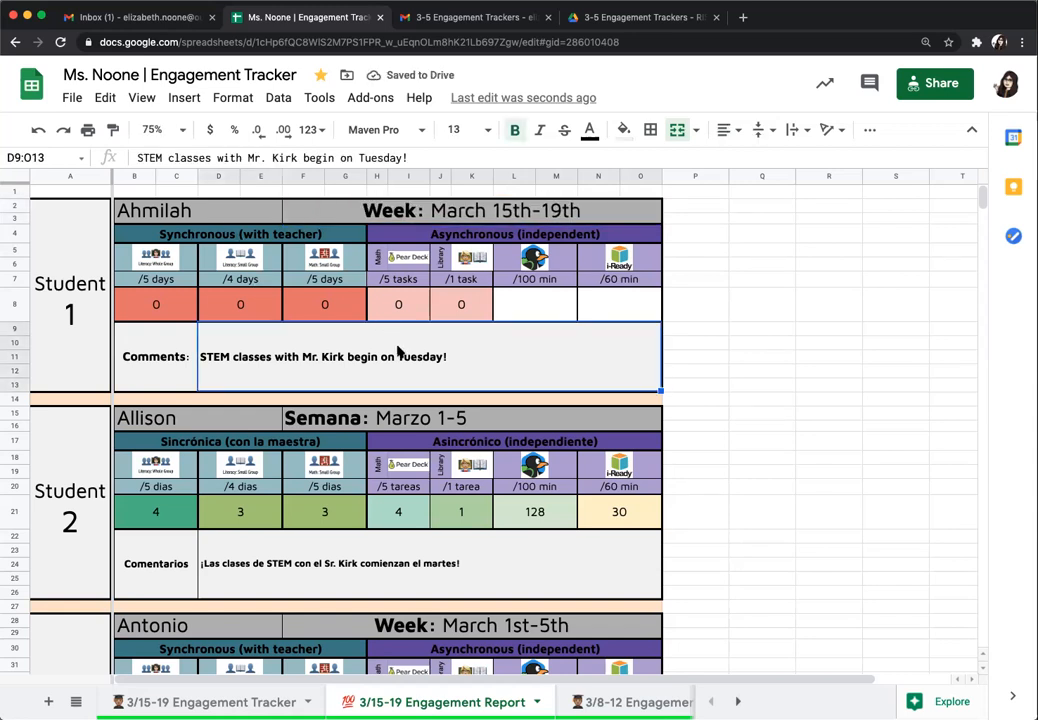
key("Delete")
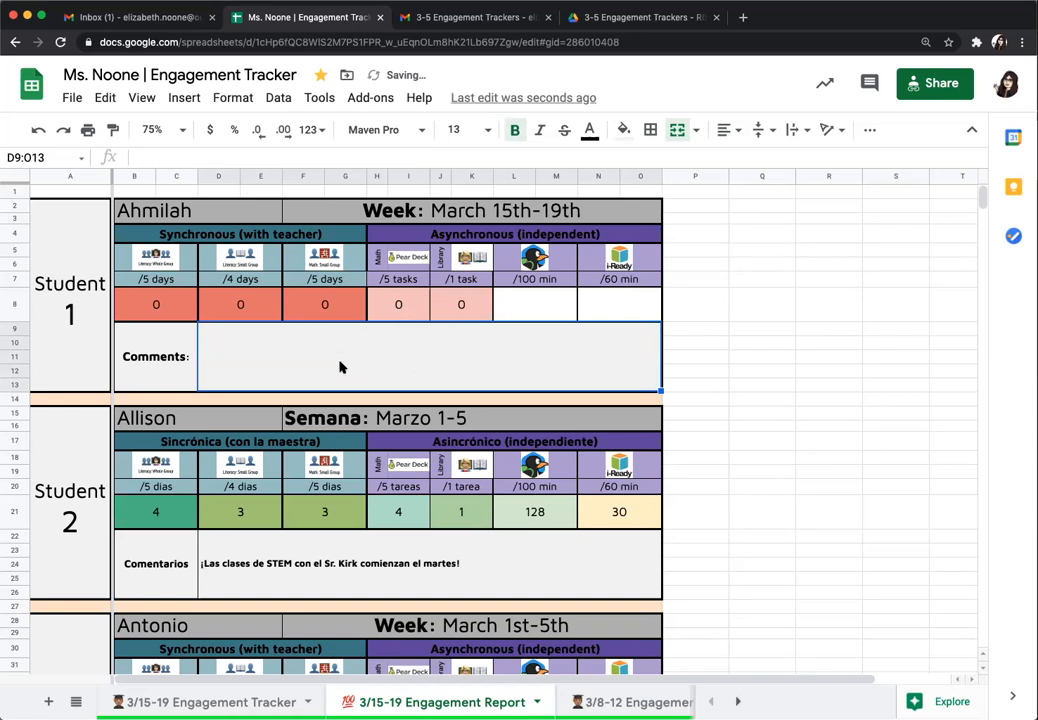
Review Student 1's week heading and the name and score formulas for their references to the 3/15-19 Engagement Tracker.
left_click(419, 211)
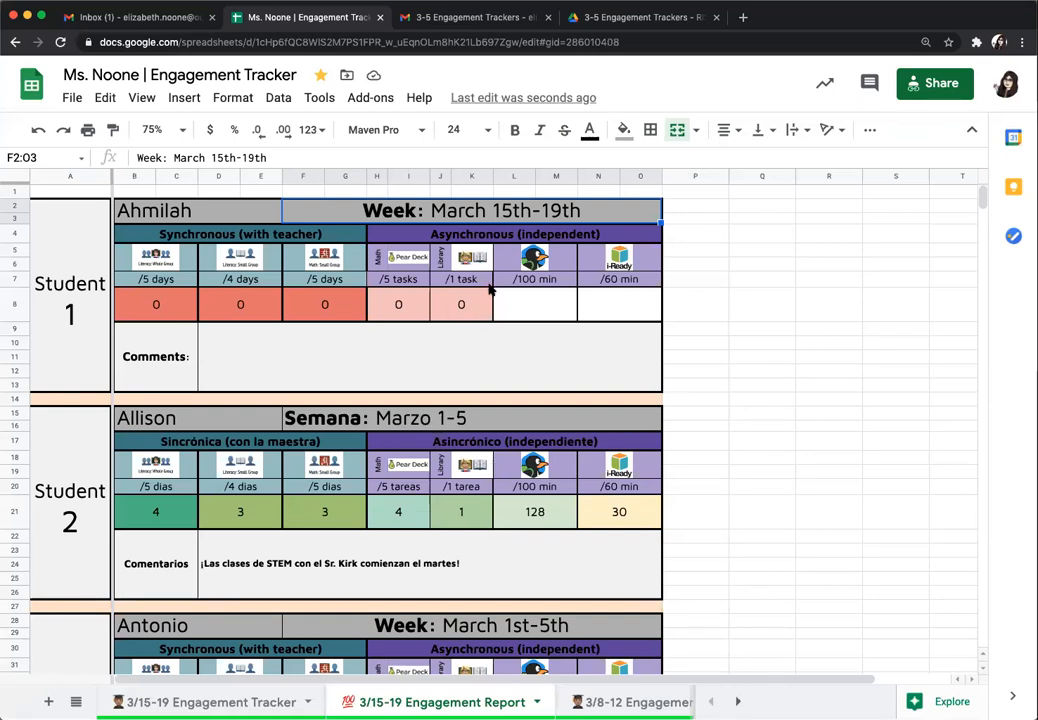
left_click(210, 214)
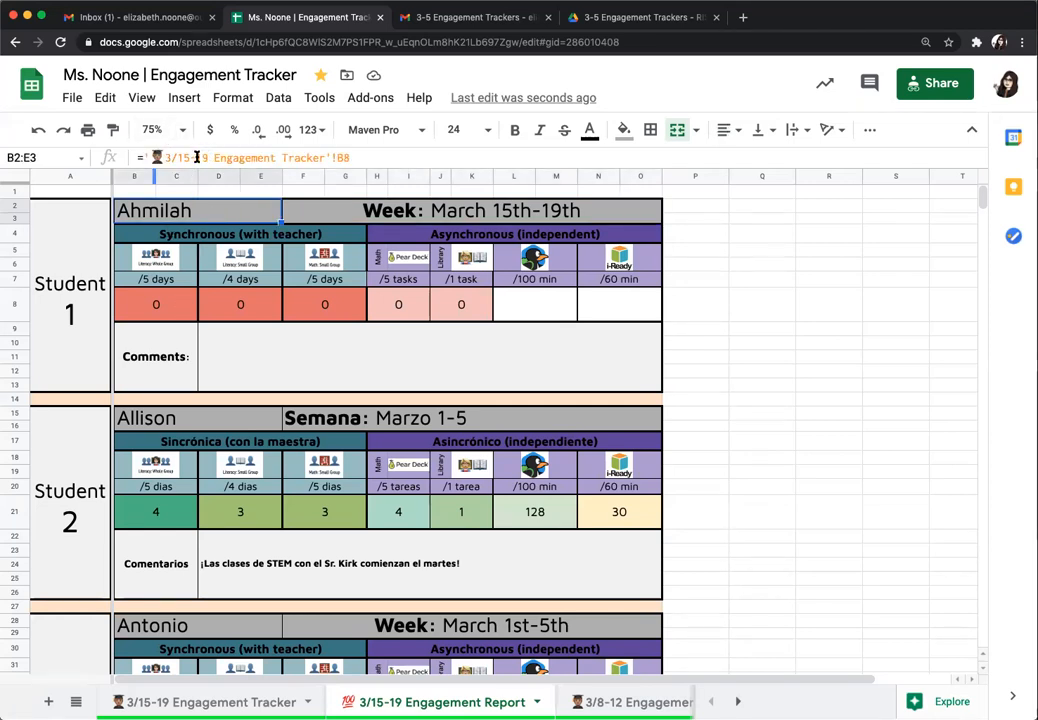
left_click_drag(208, 158, 137, 160)
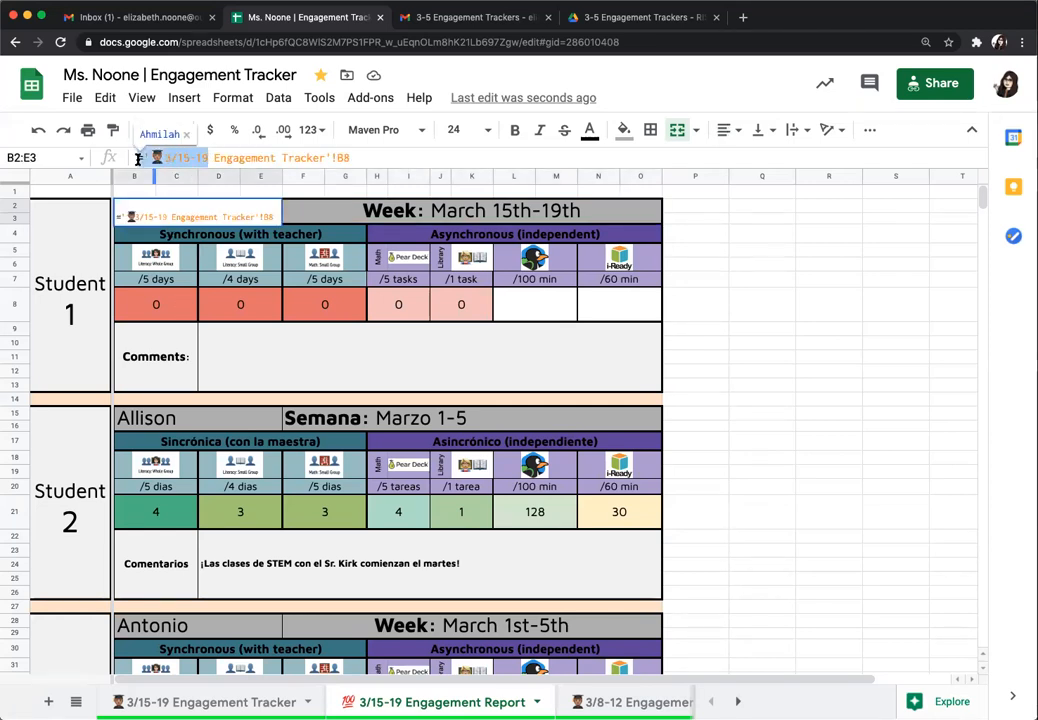
left_click(250, 316)
left_click(330, 314)
left_click(390, 308)
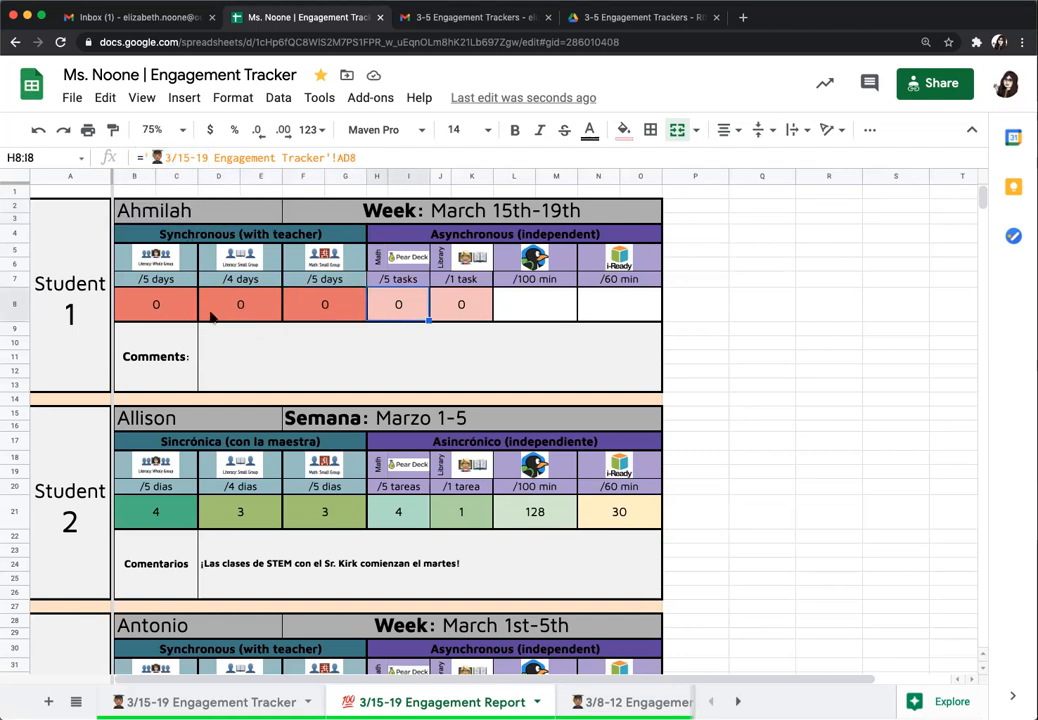
left_click(185, 315)
In the 3/15-19 Engagement Tracker, enter 1 for Monday through Friday under Literacy Whole Group in Student 1's row.
left_click(188, 704)
type("1")
key("Tab")
type("1")
key("Tab")
type("1")
key("Tab")
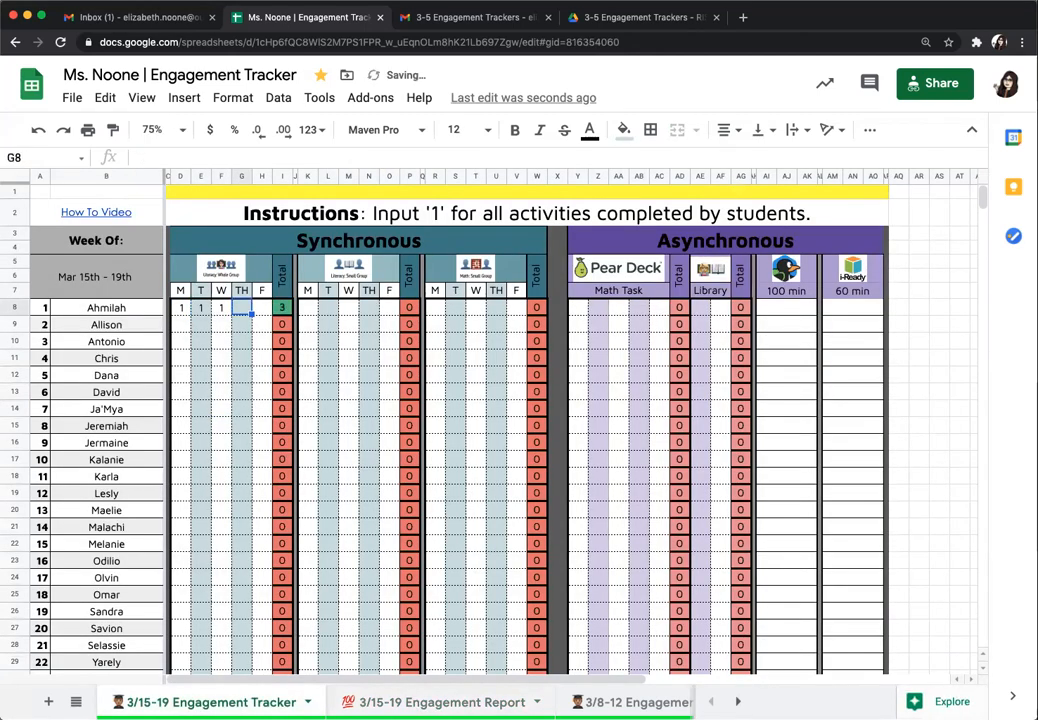
type("1")
key("Tab")
type("1")
key("Tab")
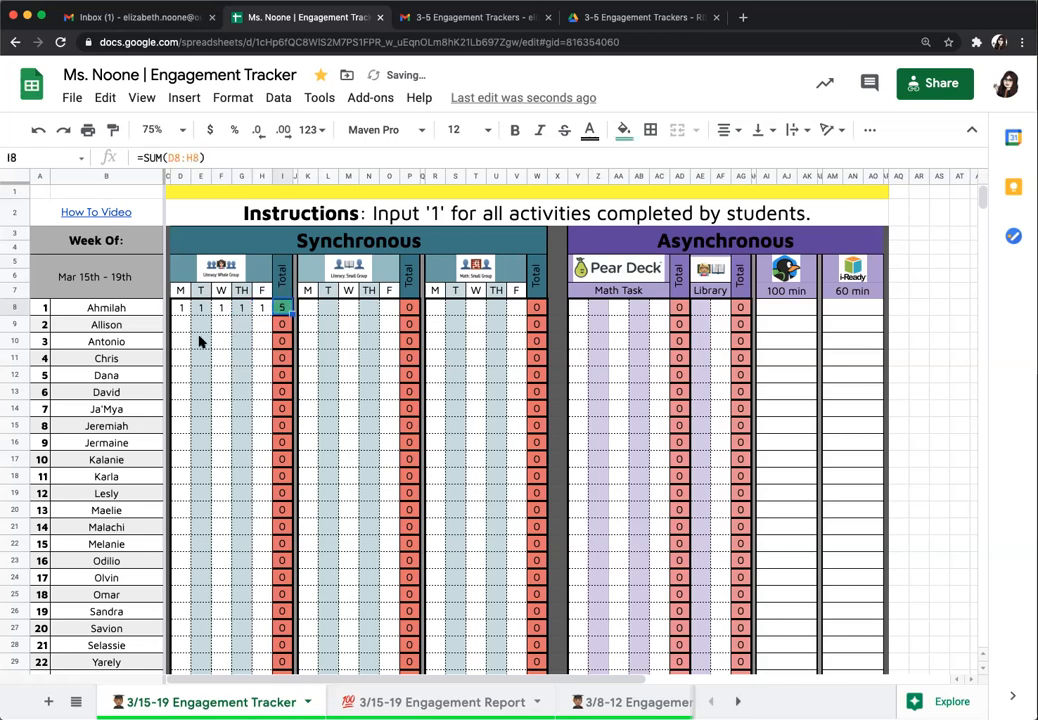
Check Student 1's Literacy Whole Group score in the 3/15-19 Engagement Report and return to the tracker sheet.
left_click(355, 704)
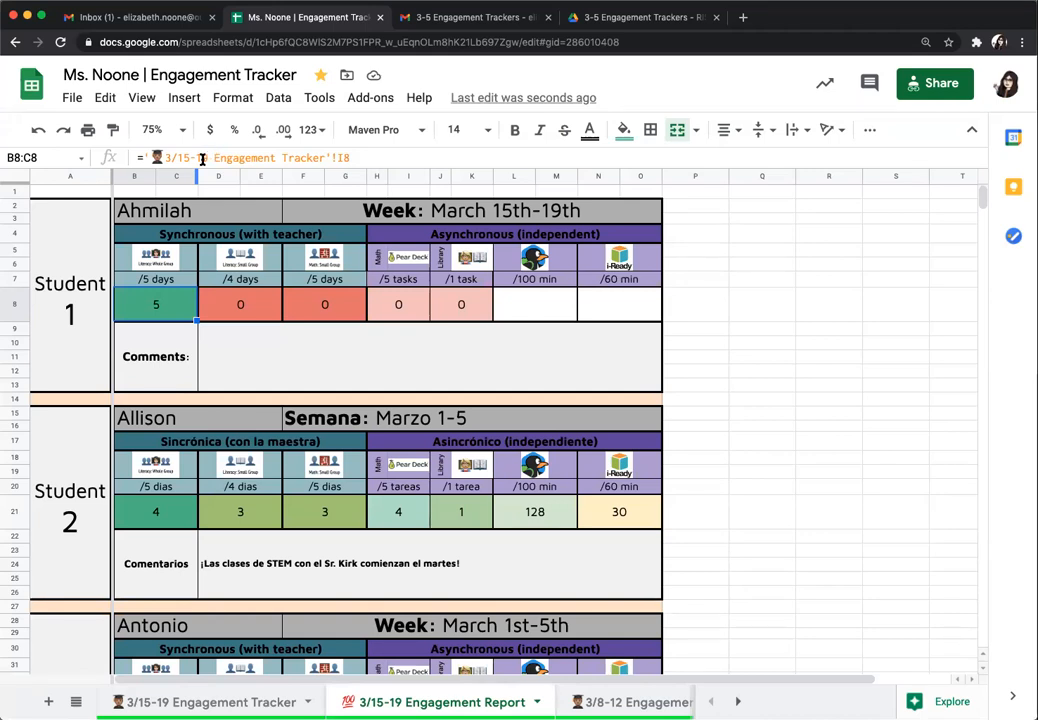
left_click(217, 705)
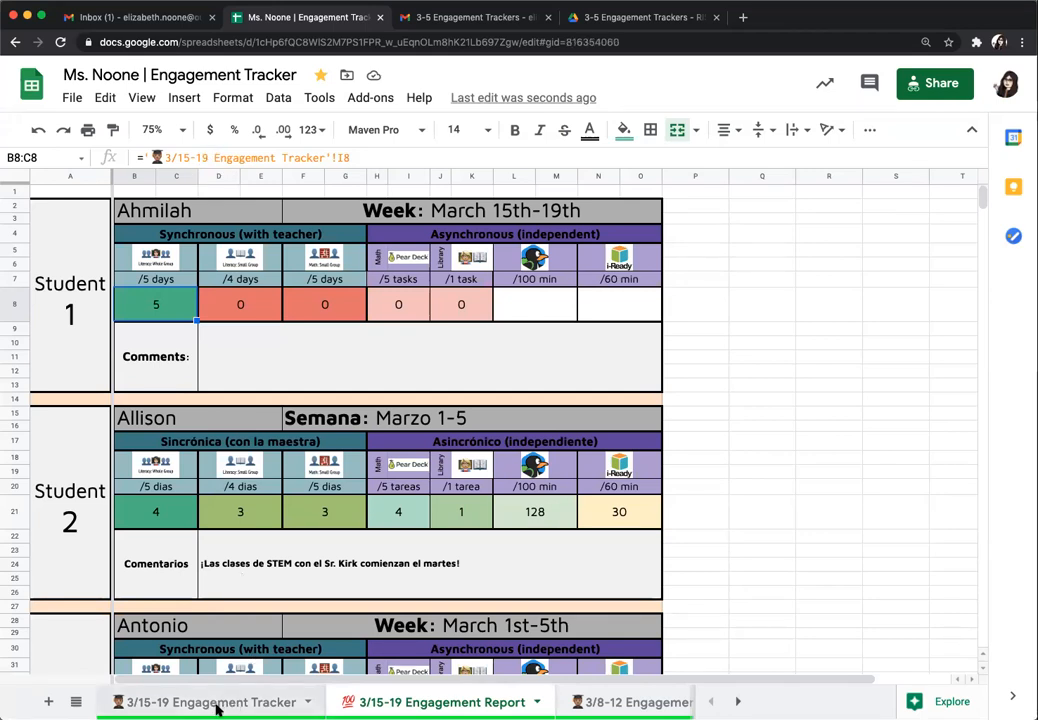